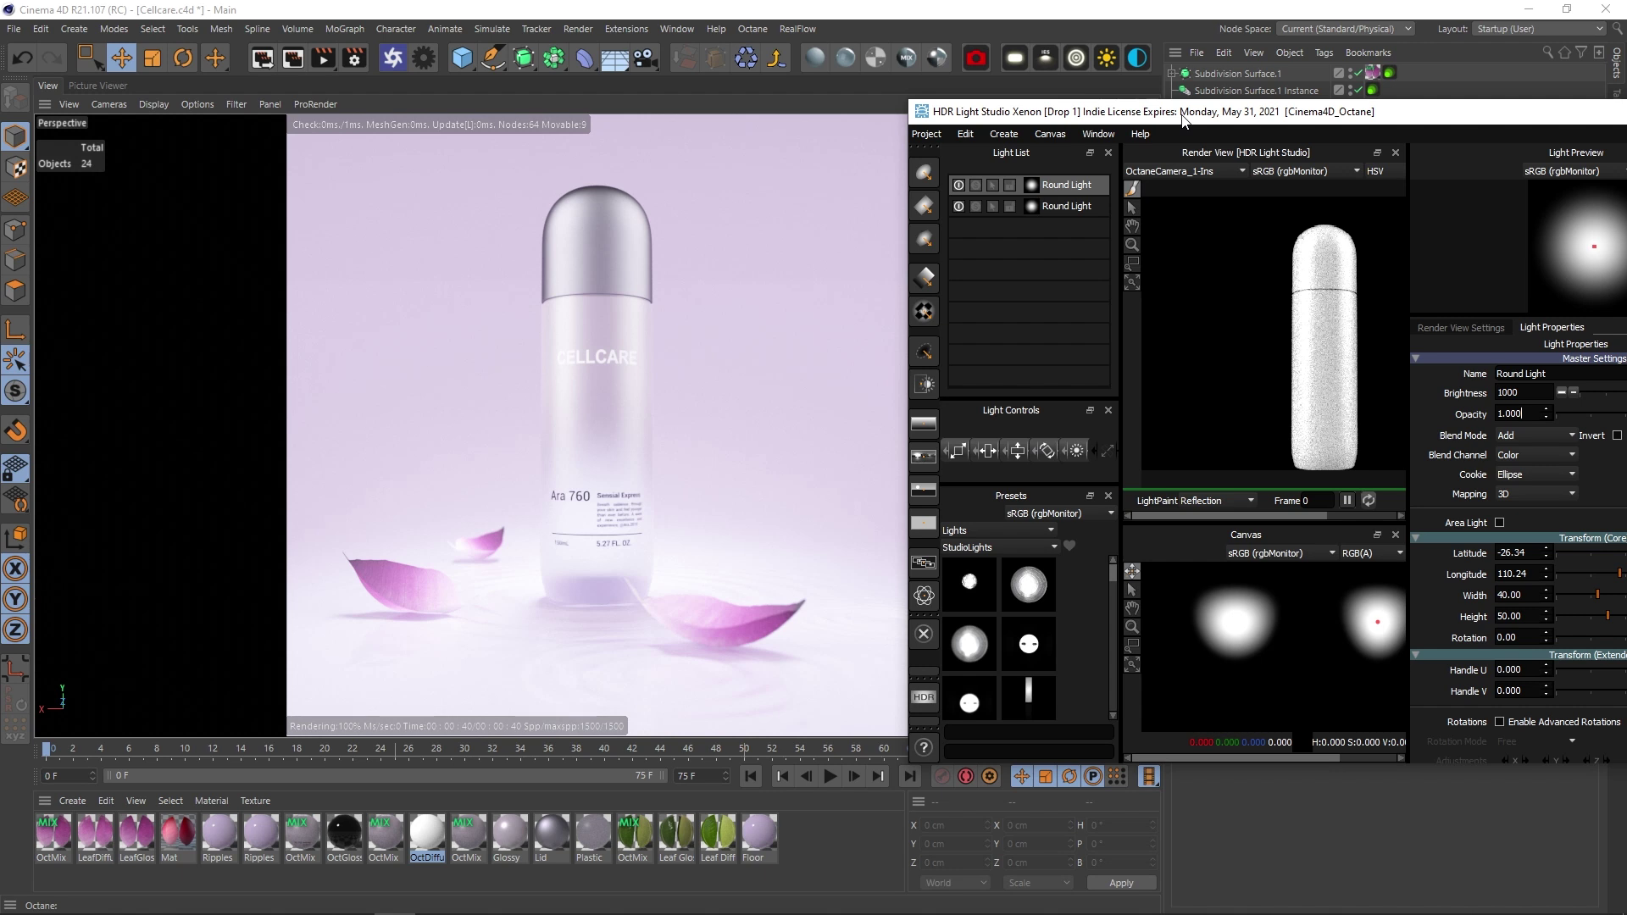
# Move the HDR Light Studio window with its two Round Lights aside to reveal Cinema 4D.
pyautogui.moveTo(1183, 119); pyautogui.dragTo(783, 119)
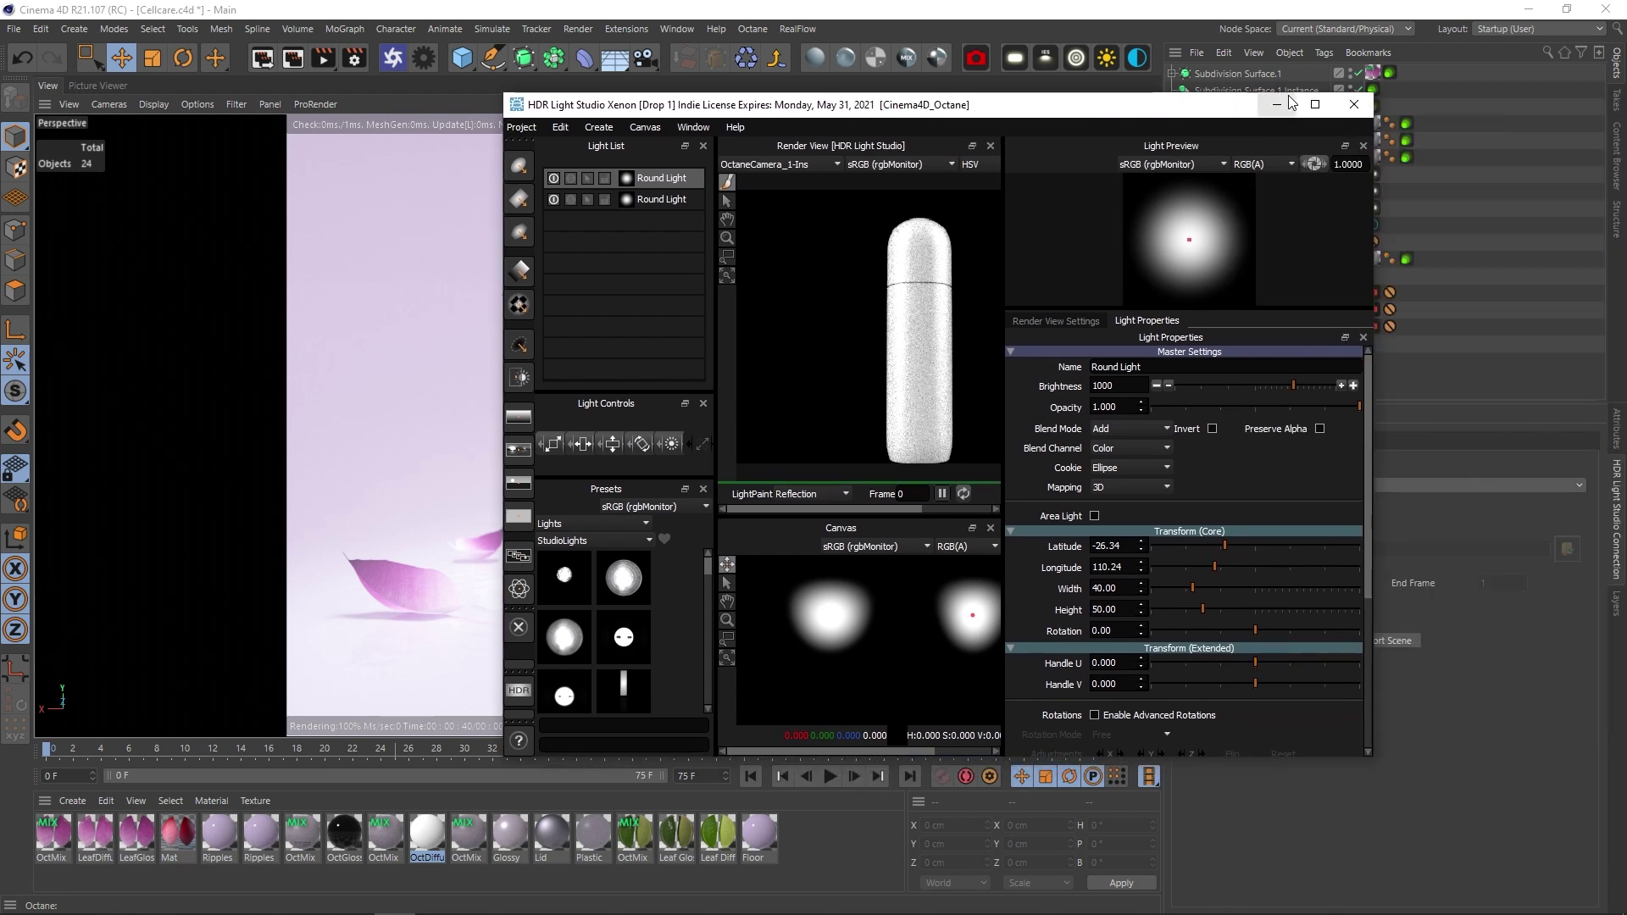
# Disable Glow Light, BG Light and BG Light.1 in the Object Manager.
pyautogui.click(1329, 201)
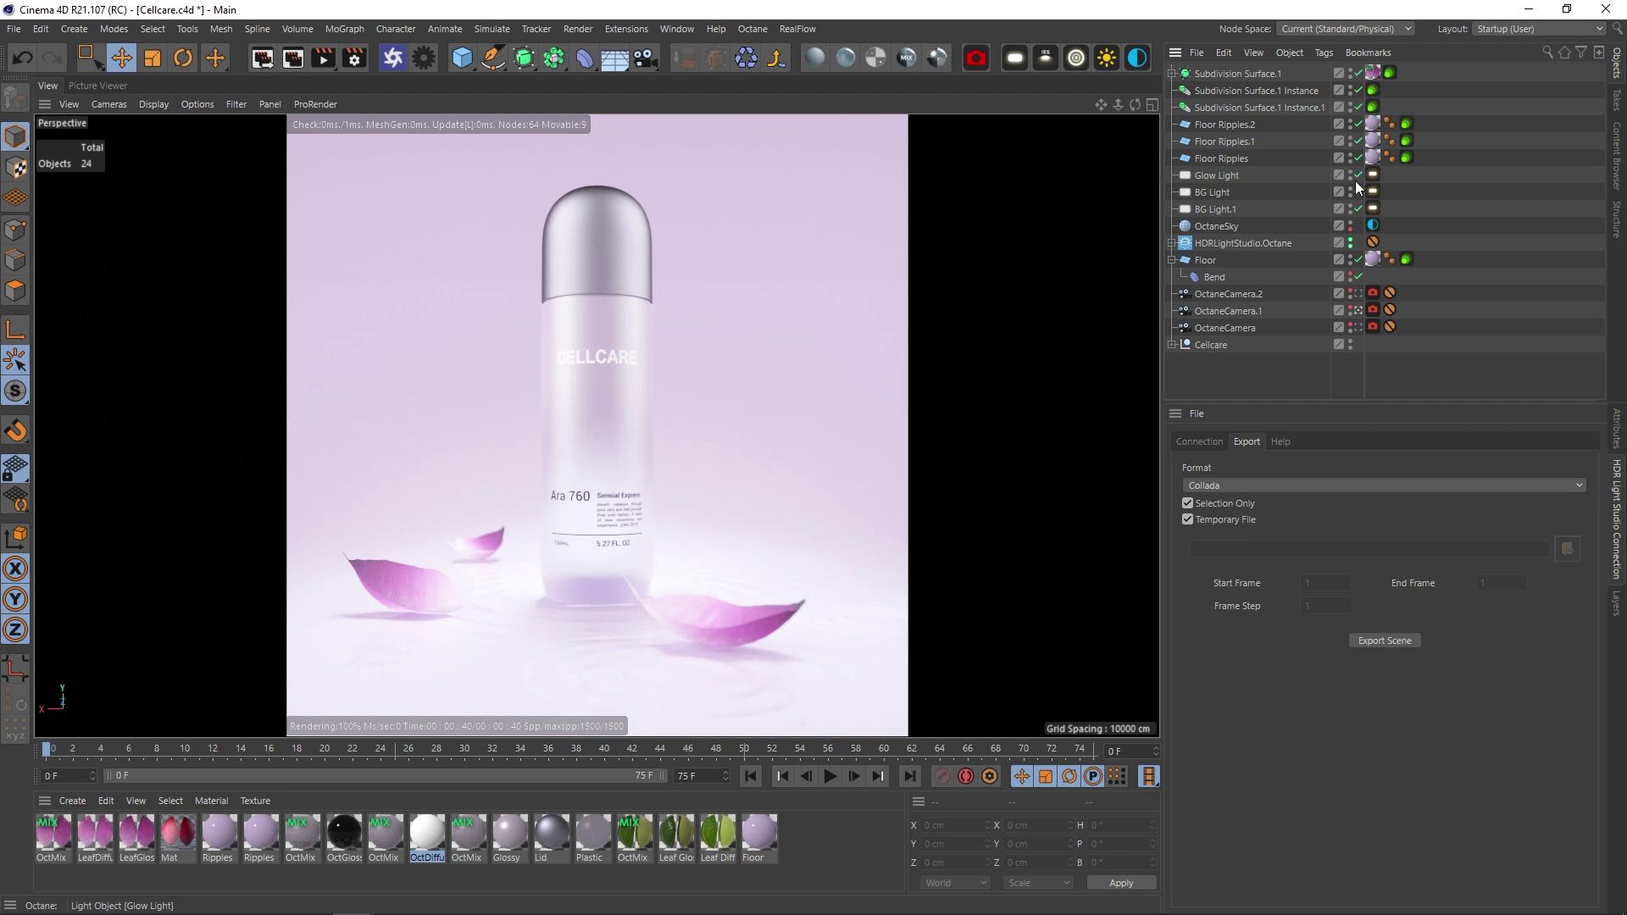
pyautogui.click(1358, 175)
pyautogui.click(1358, 192)
pyautogui.click(1358, 208)
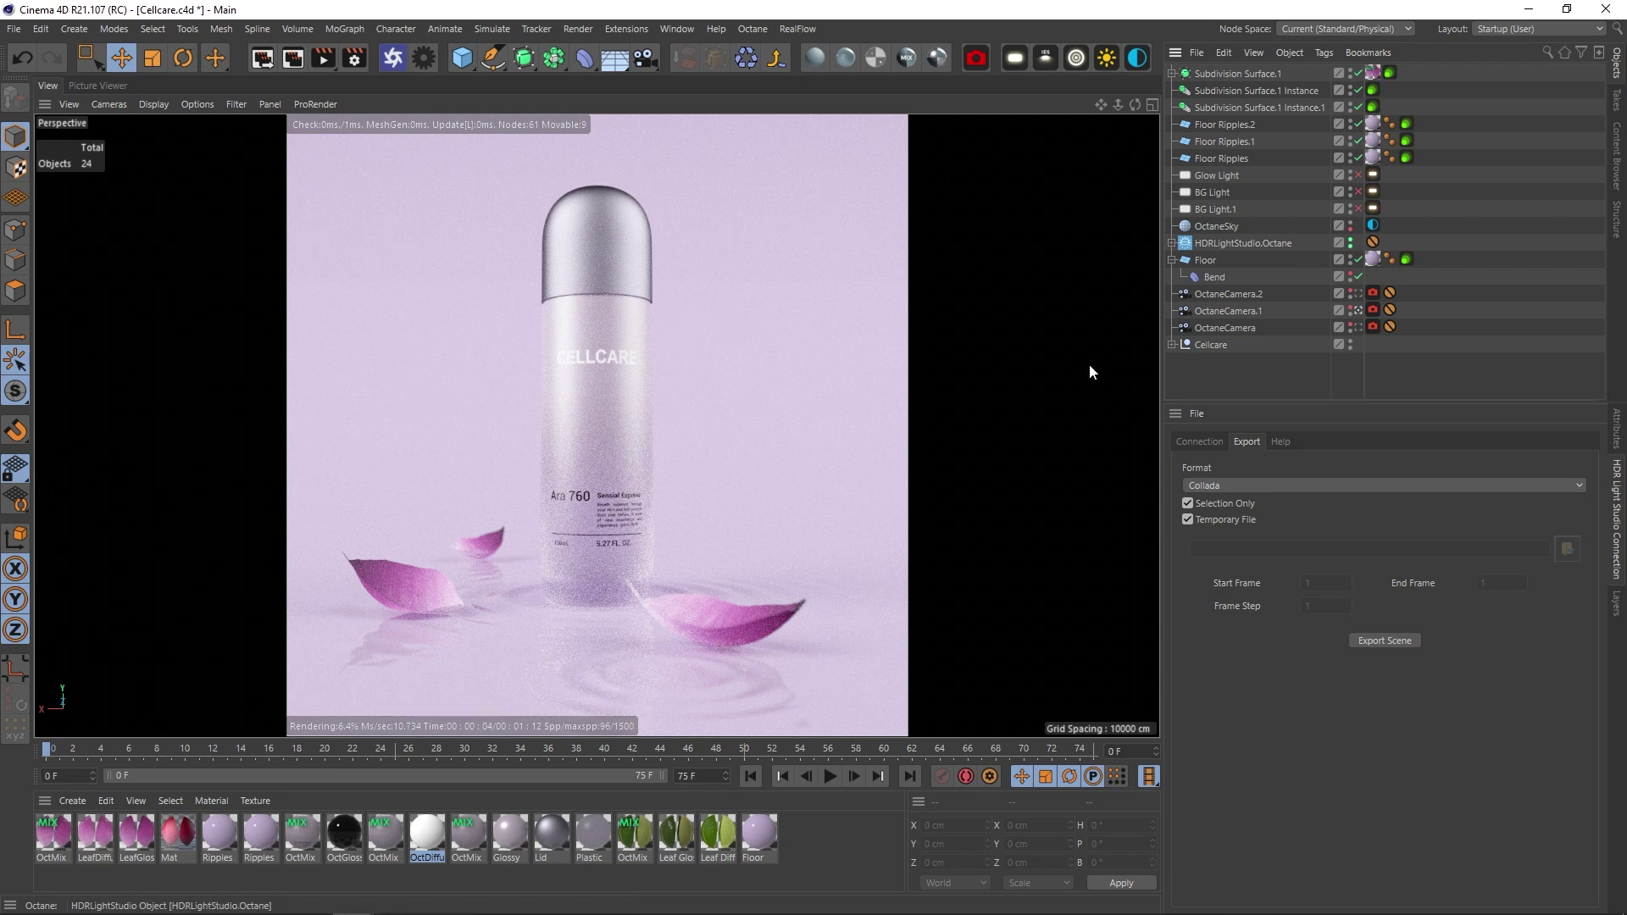
pyautogui.scroll(-2, 749, 467)
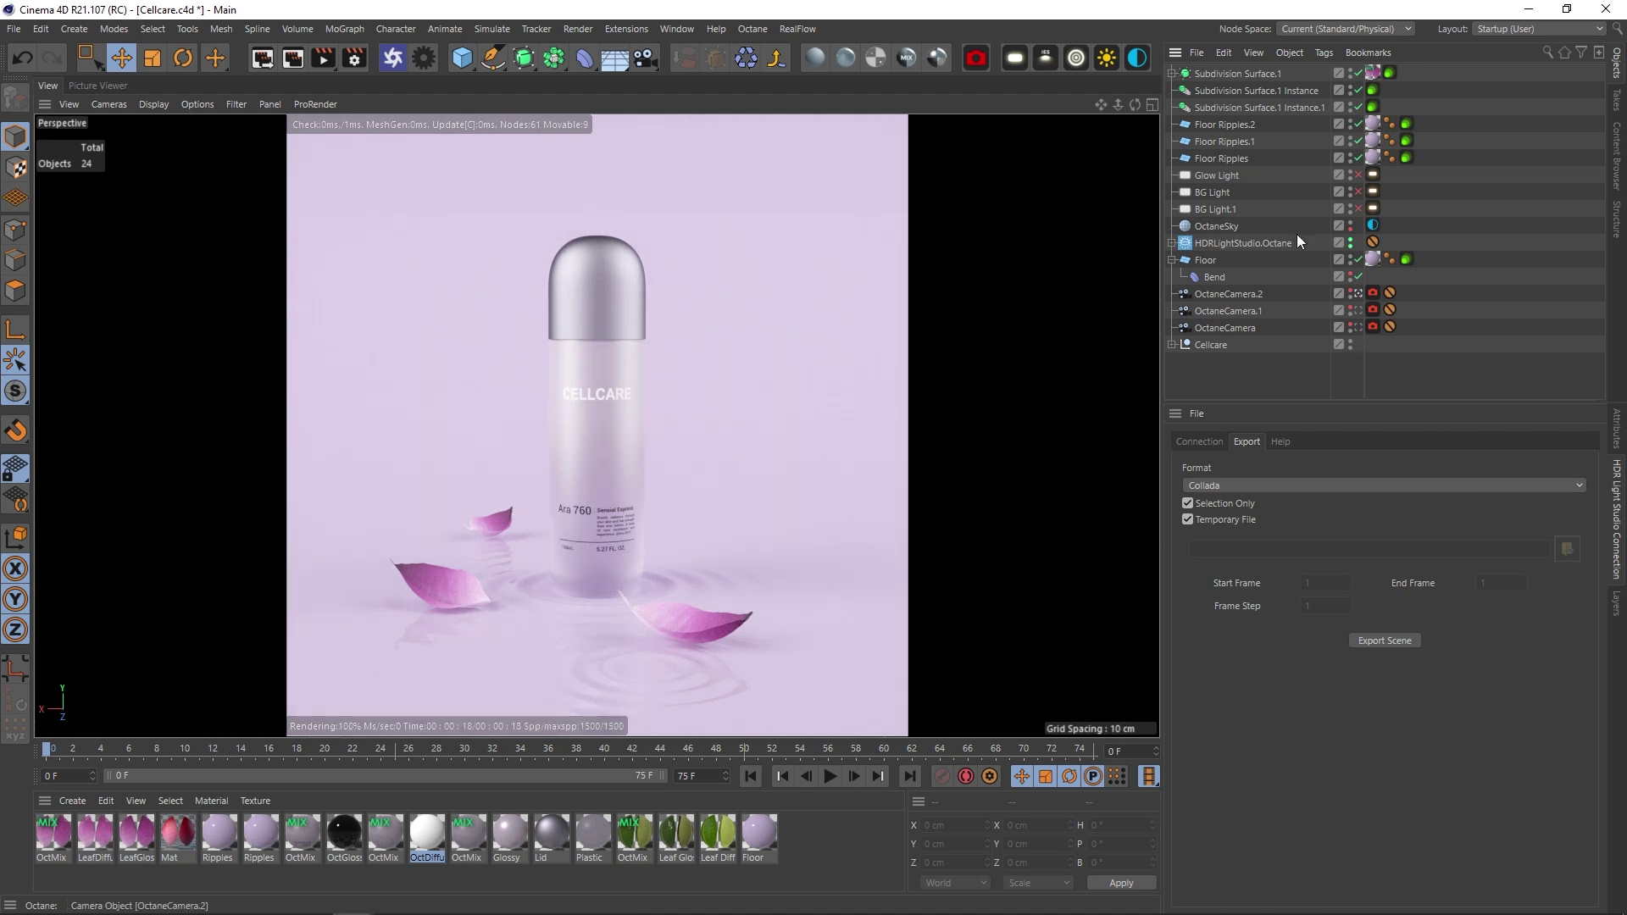
# Preview BG Light, BG Light.1 and Glow Light each on its own.
pyautogui.click(1359, 201)
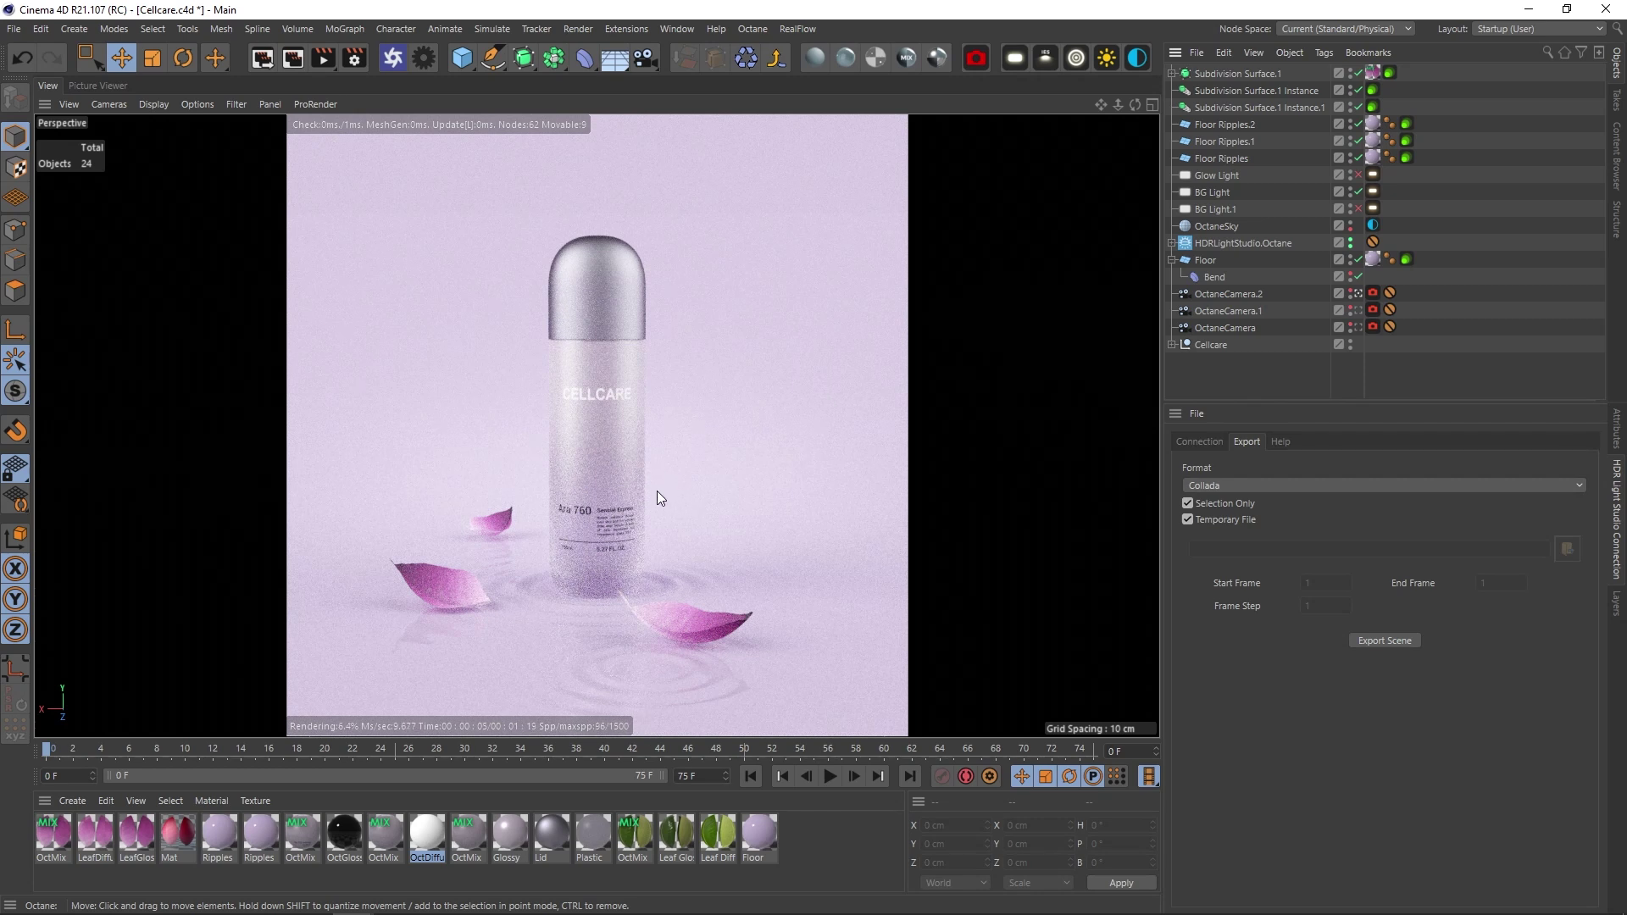
pyautogui.click(1359, 191)
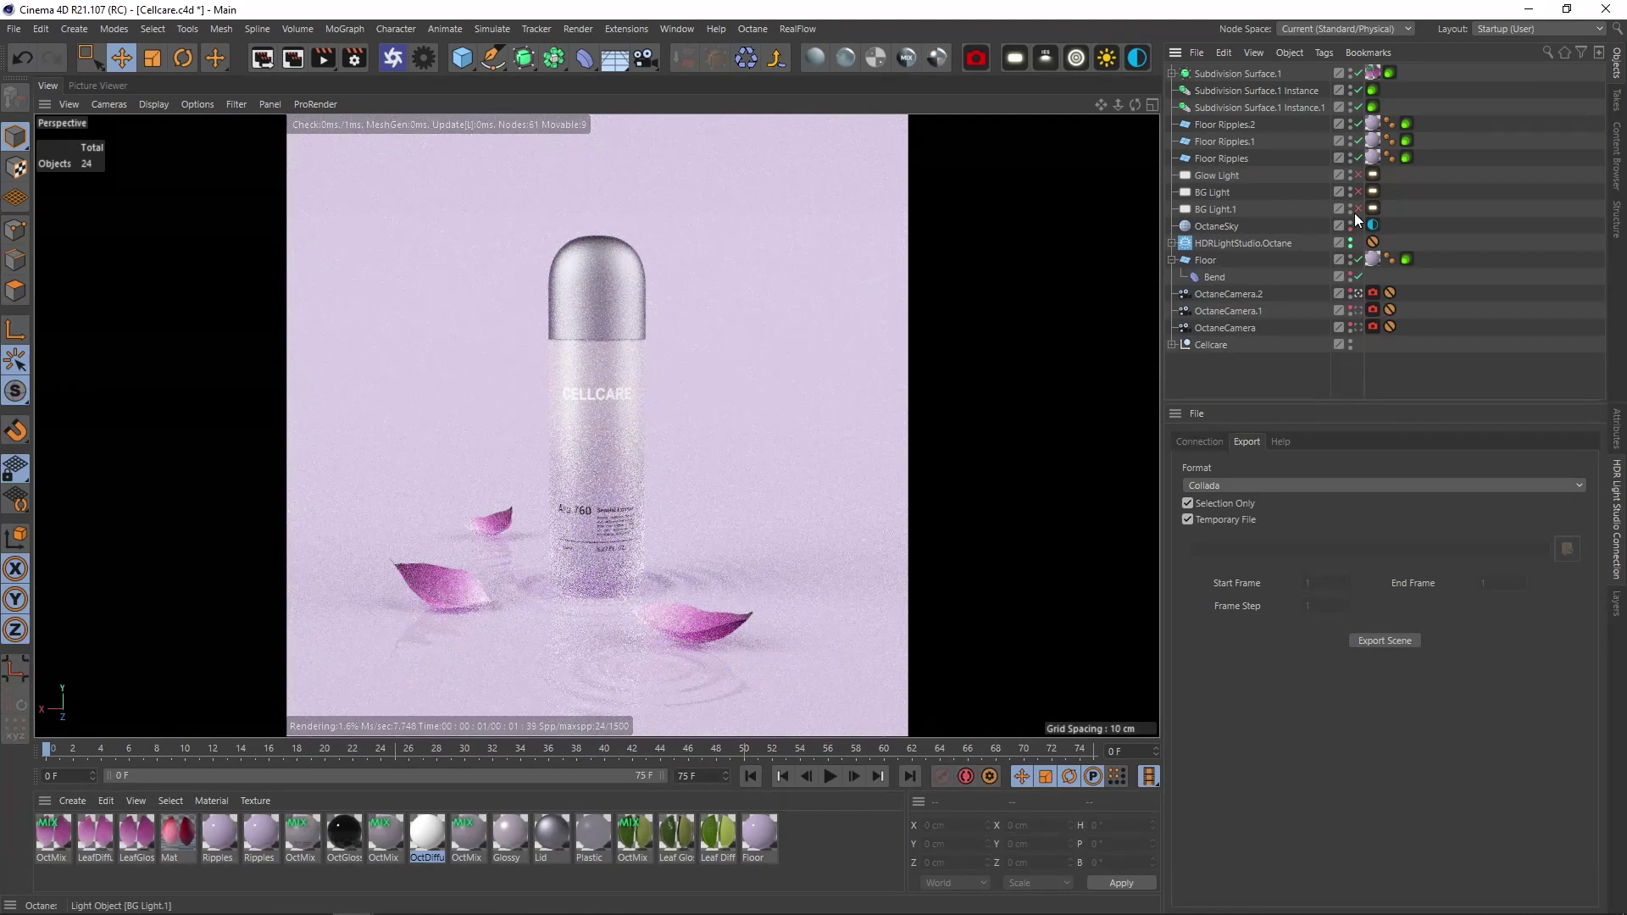
pyautogui.click(1357, 208)
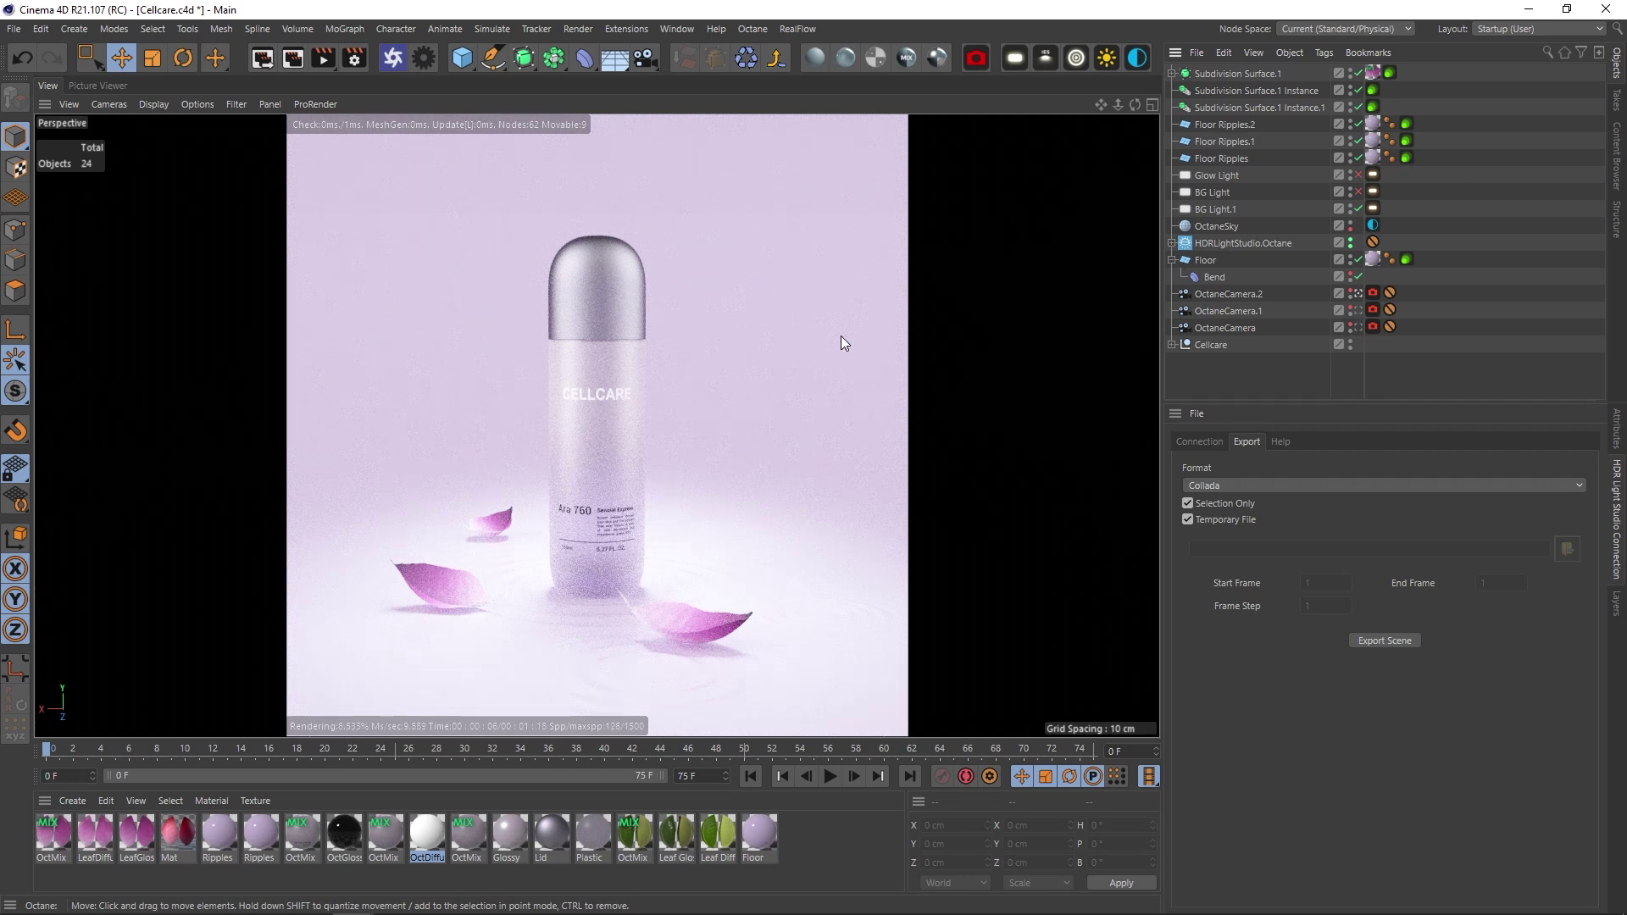
pyautogui.click(1359, 209)
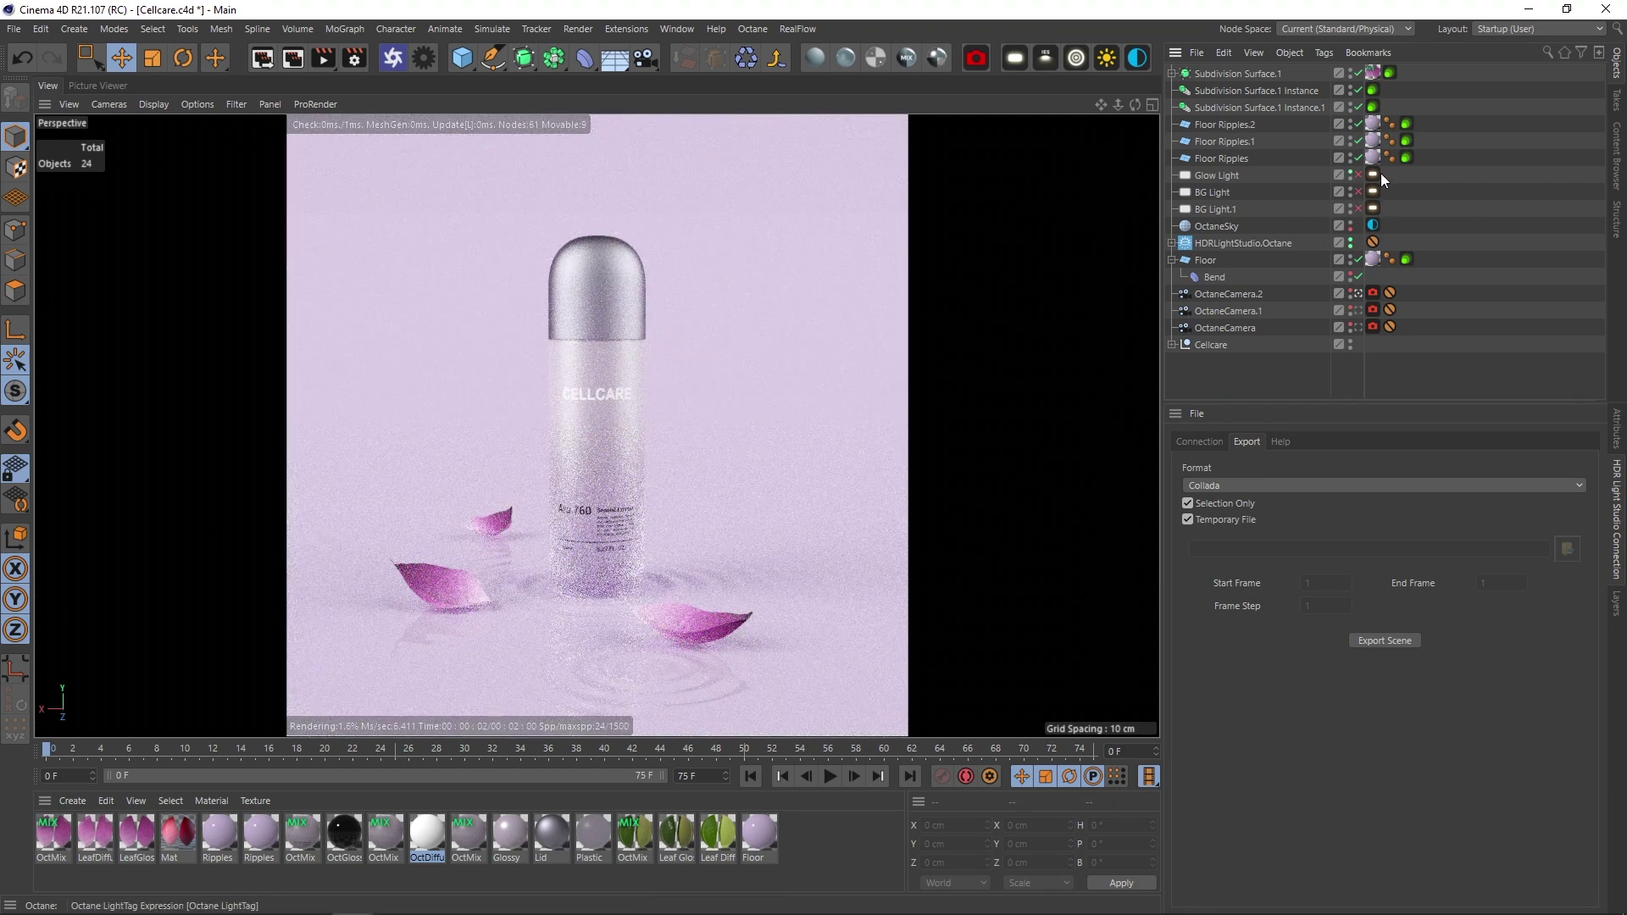
pyautogui.click(1358, 174)
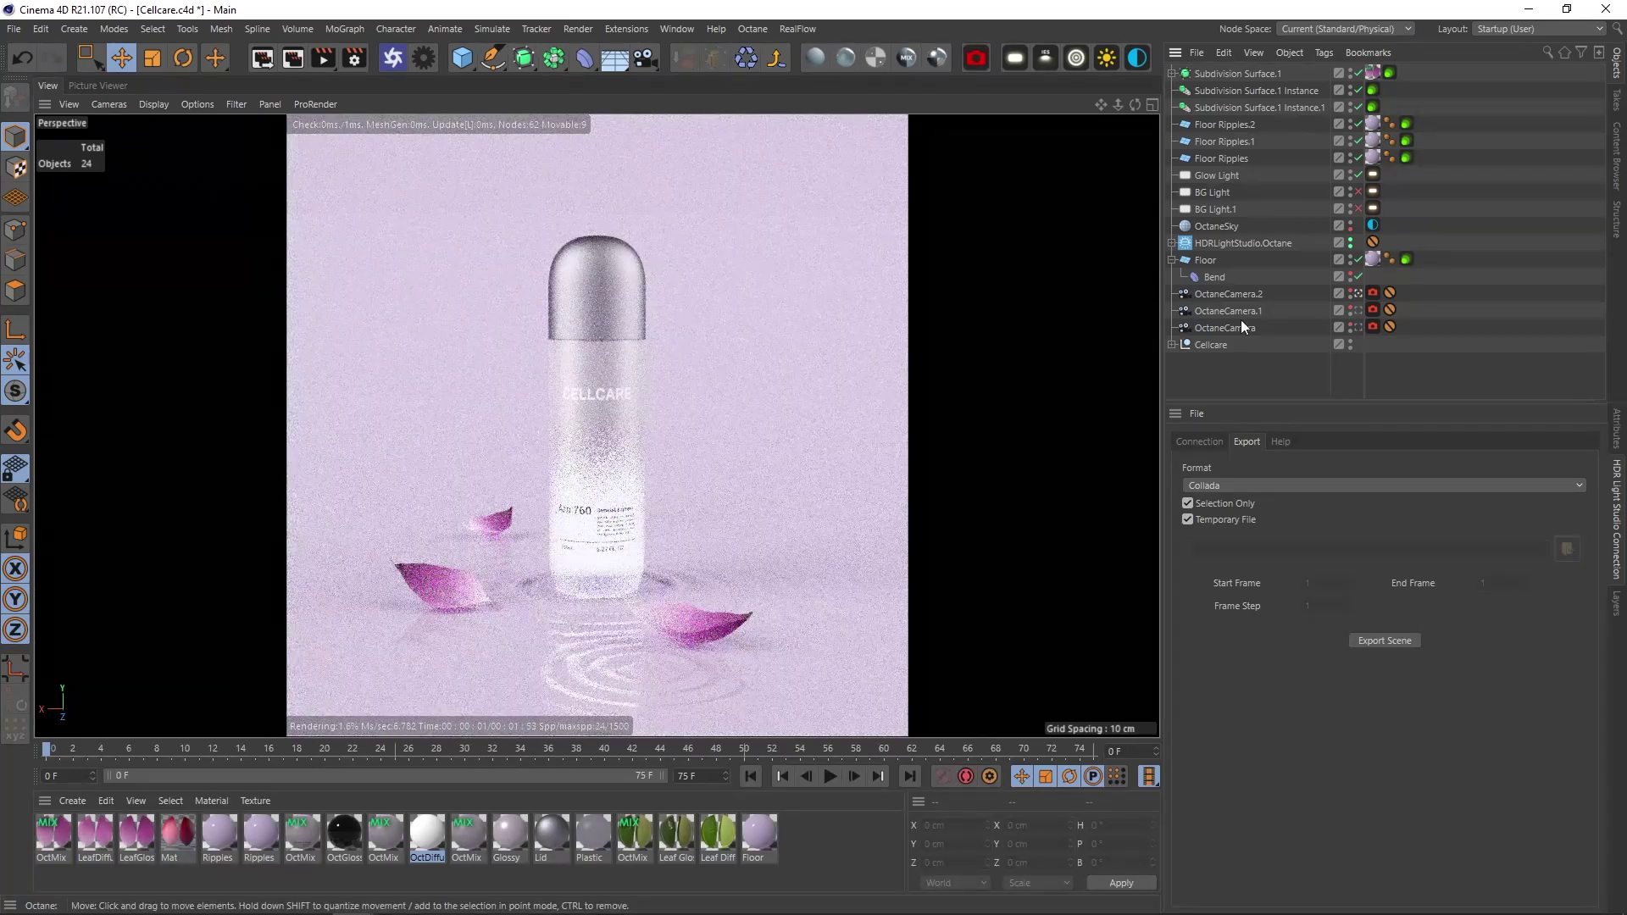
pyautogui.click(1358, 175)
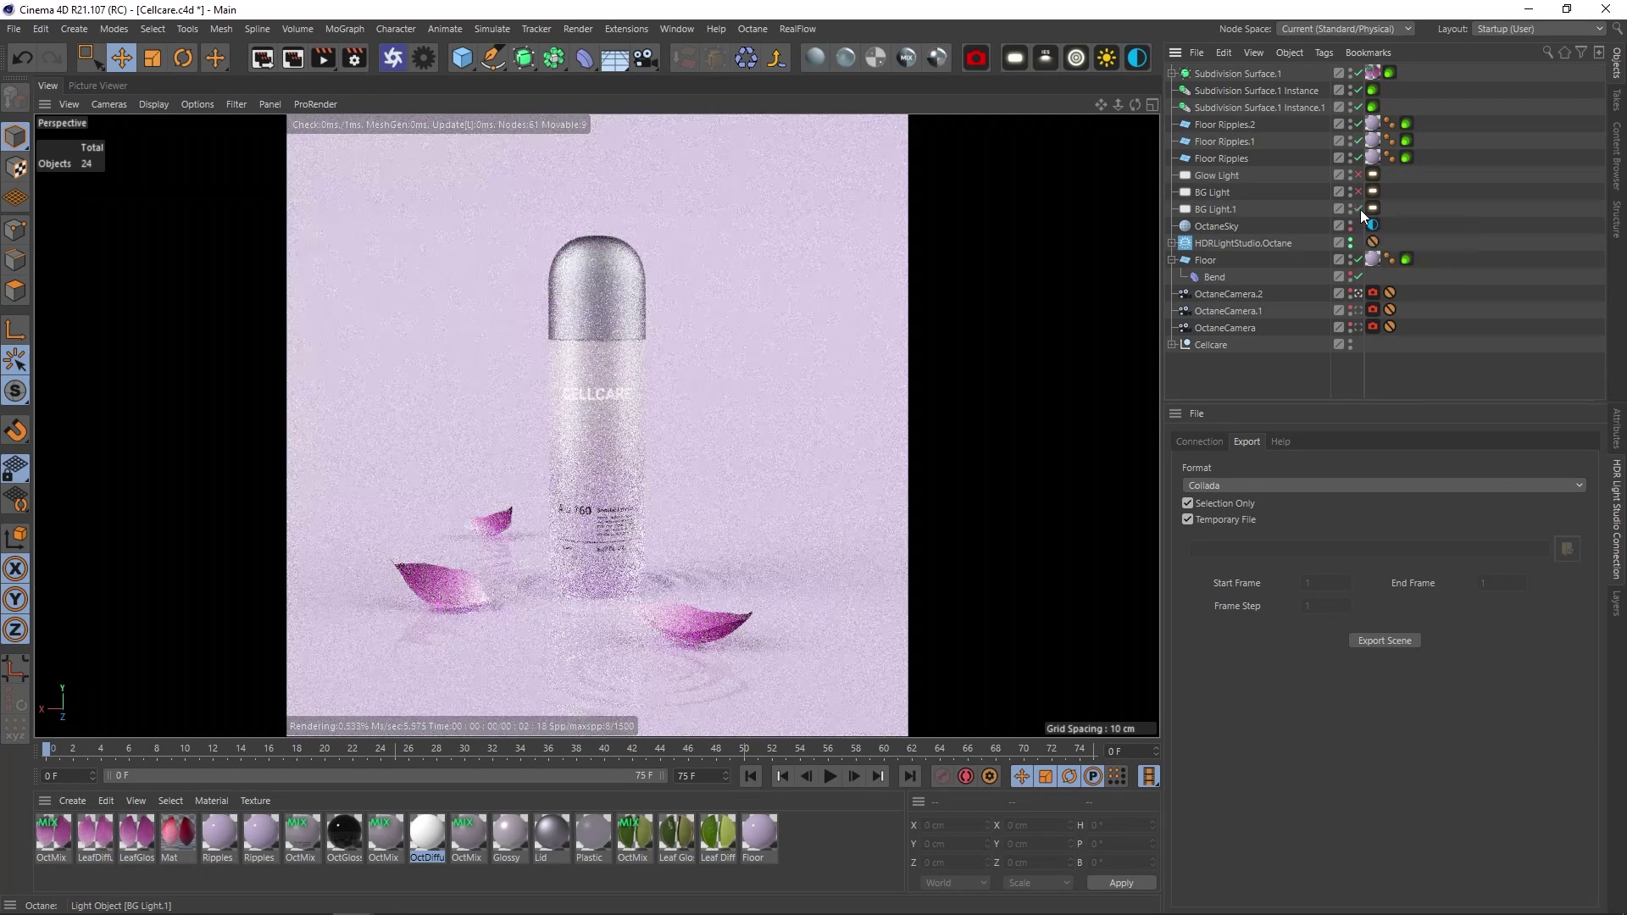
# Re-enable BG Light.1, BG Light and Glow Light together.
pyautogui.click(1358, 208)
pyautogui.click(1358, 192)
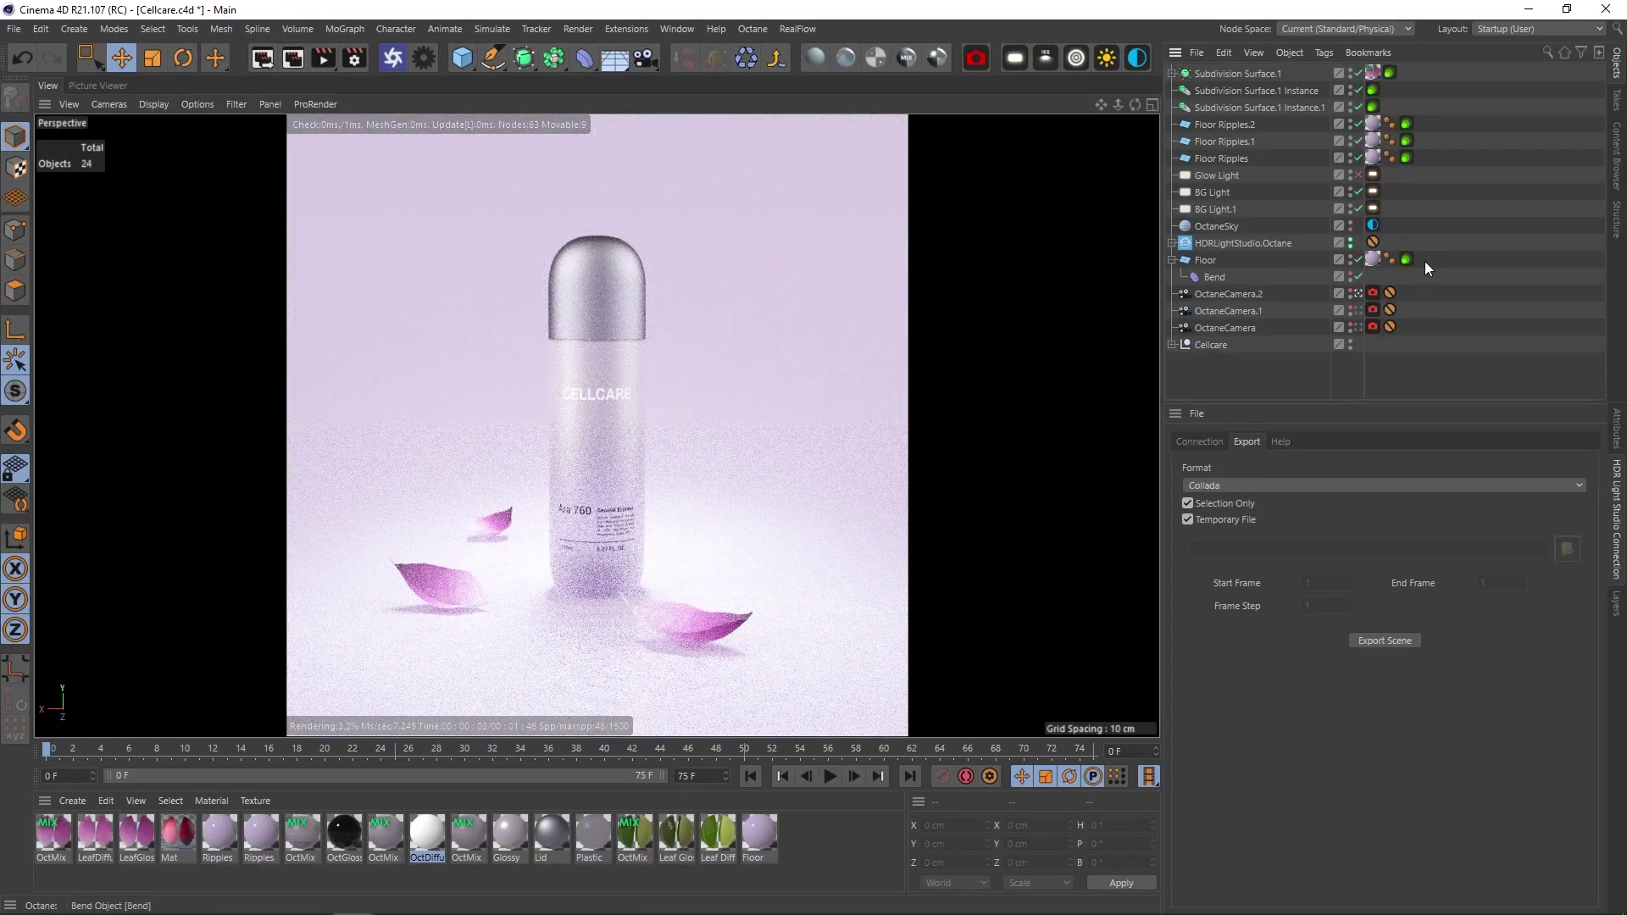
pyautogui.click(1357, 175)
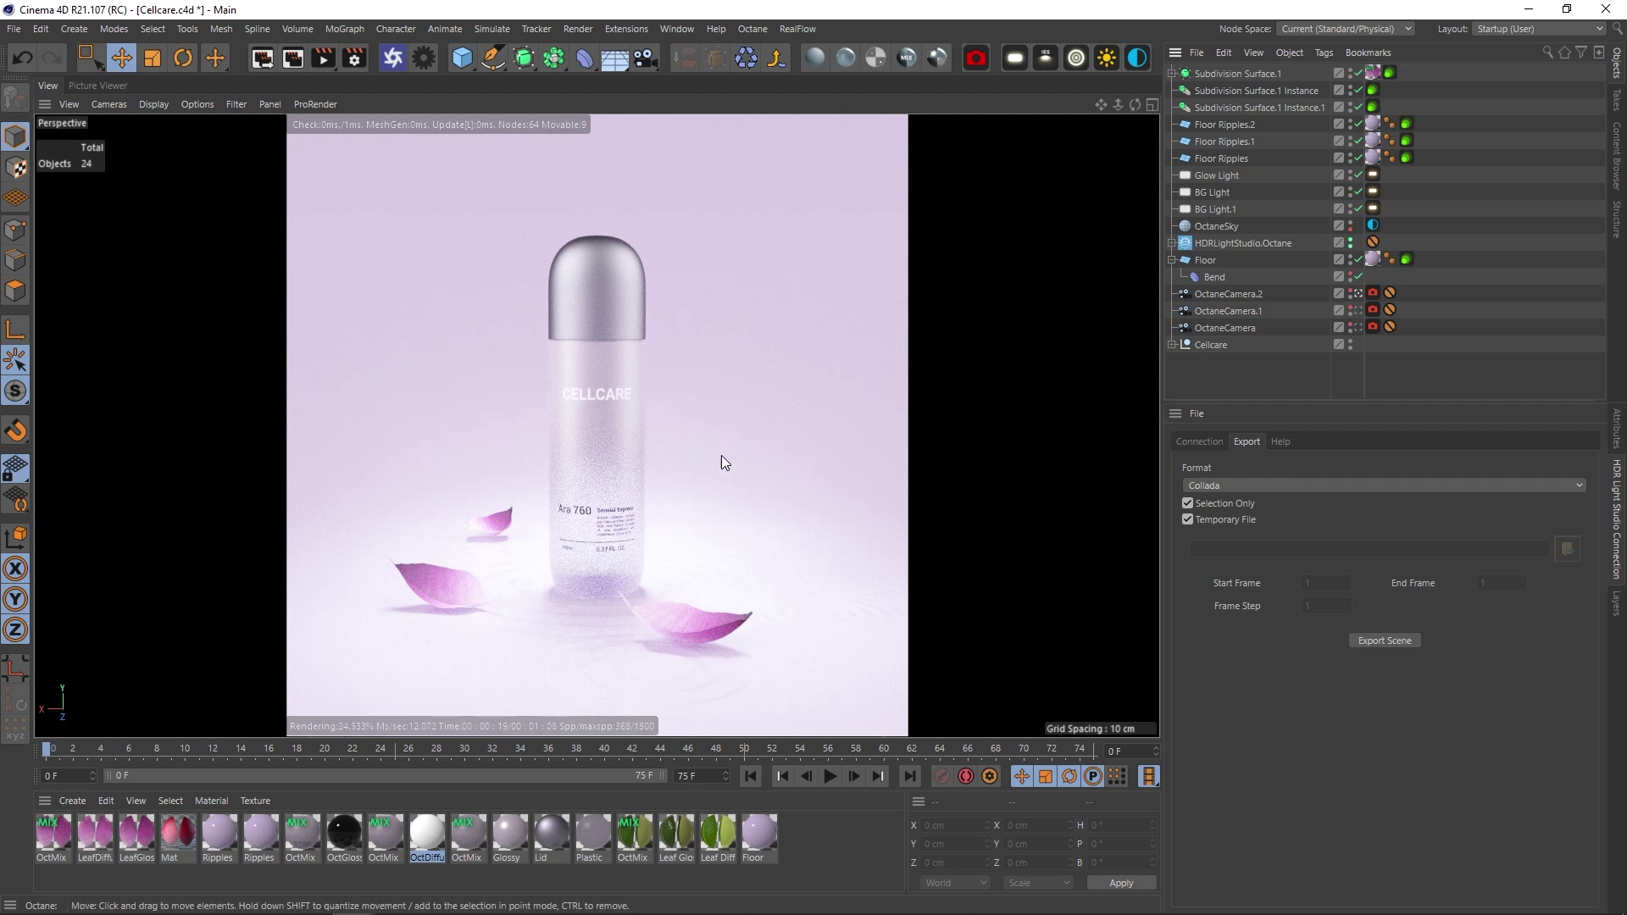
# Open the Octane Live Viewer and turn off Viewport Rendering.
pyautogui.rightClick(745, 390)
pyautogui.click(813, 7)
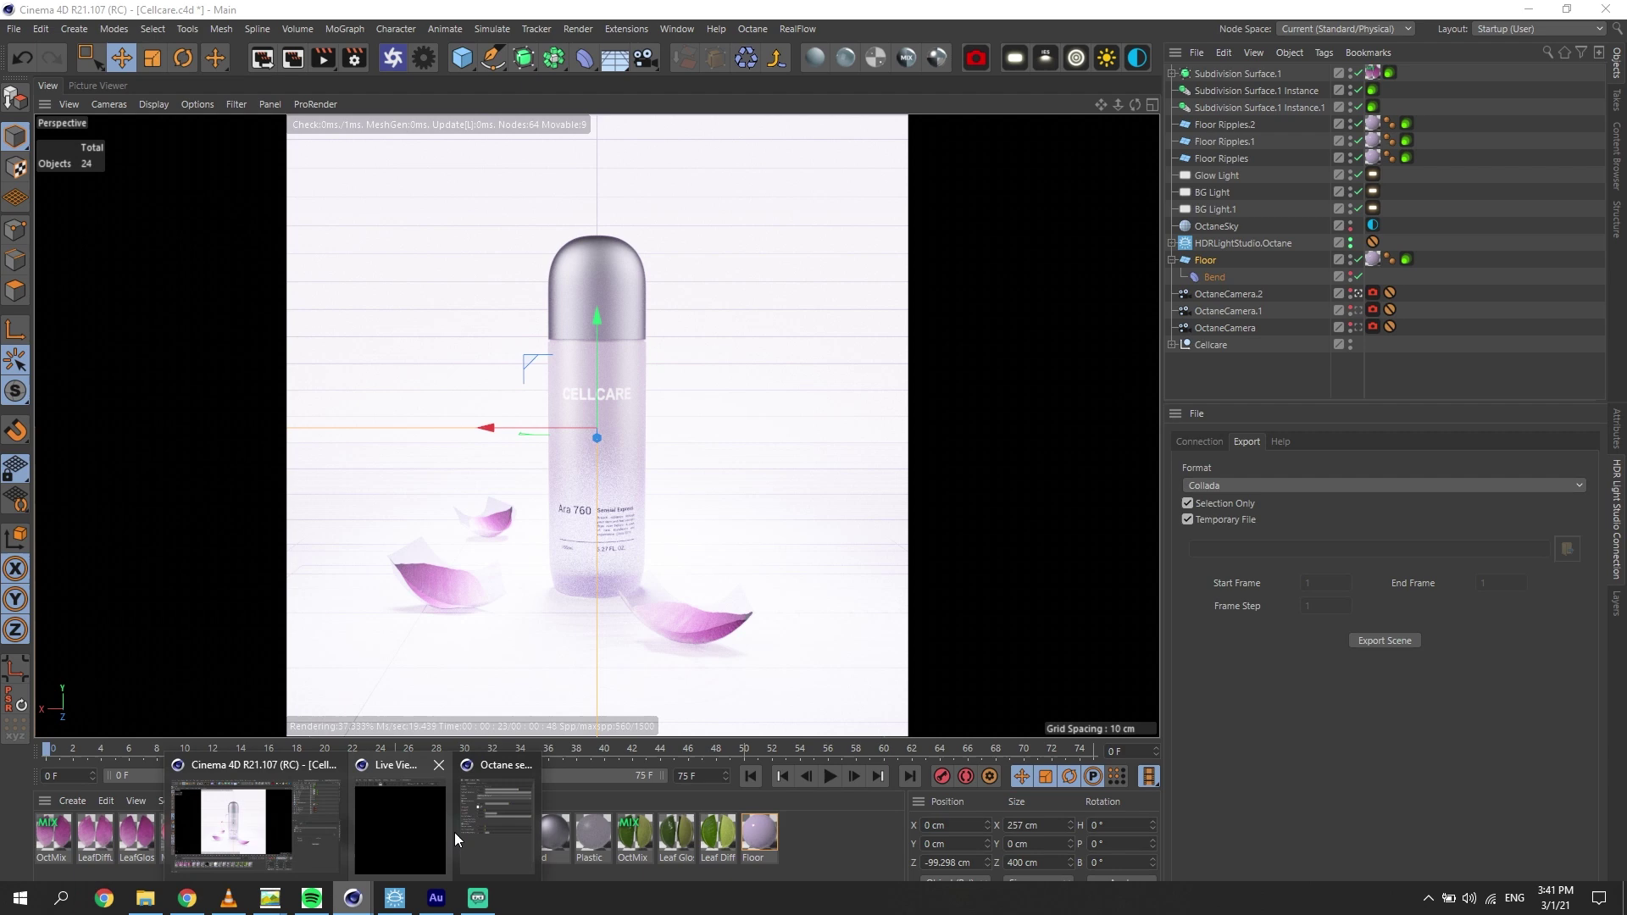
pyautogui.click(454, 832)
pyautogui.click(1152, 457)
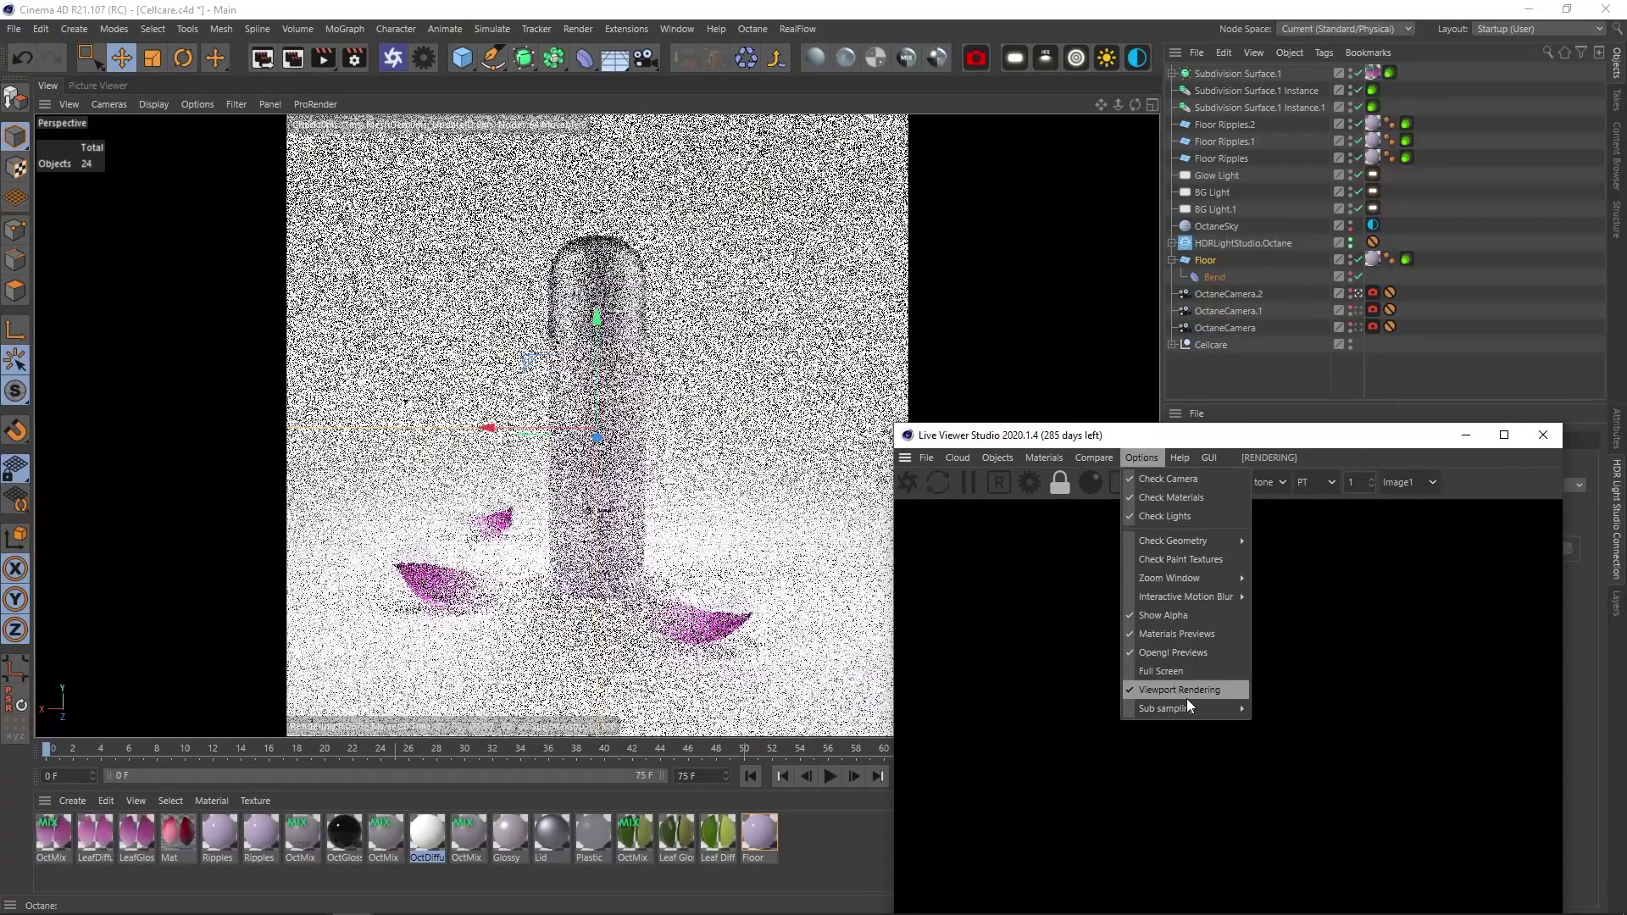
pyautogui.click(1189, 688)
# Reposition and resize the Live Viewer, and disable Glow Light, BG Light and BG Light.1.
pyautogui.moveTo(1186, 434)
pyautogui.mouseDown()
pyautogui.moveTo(617, 50)
pyautogui.moveTo(530, 51)
pyautogui.mouseUp()
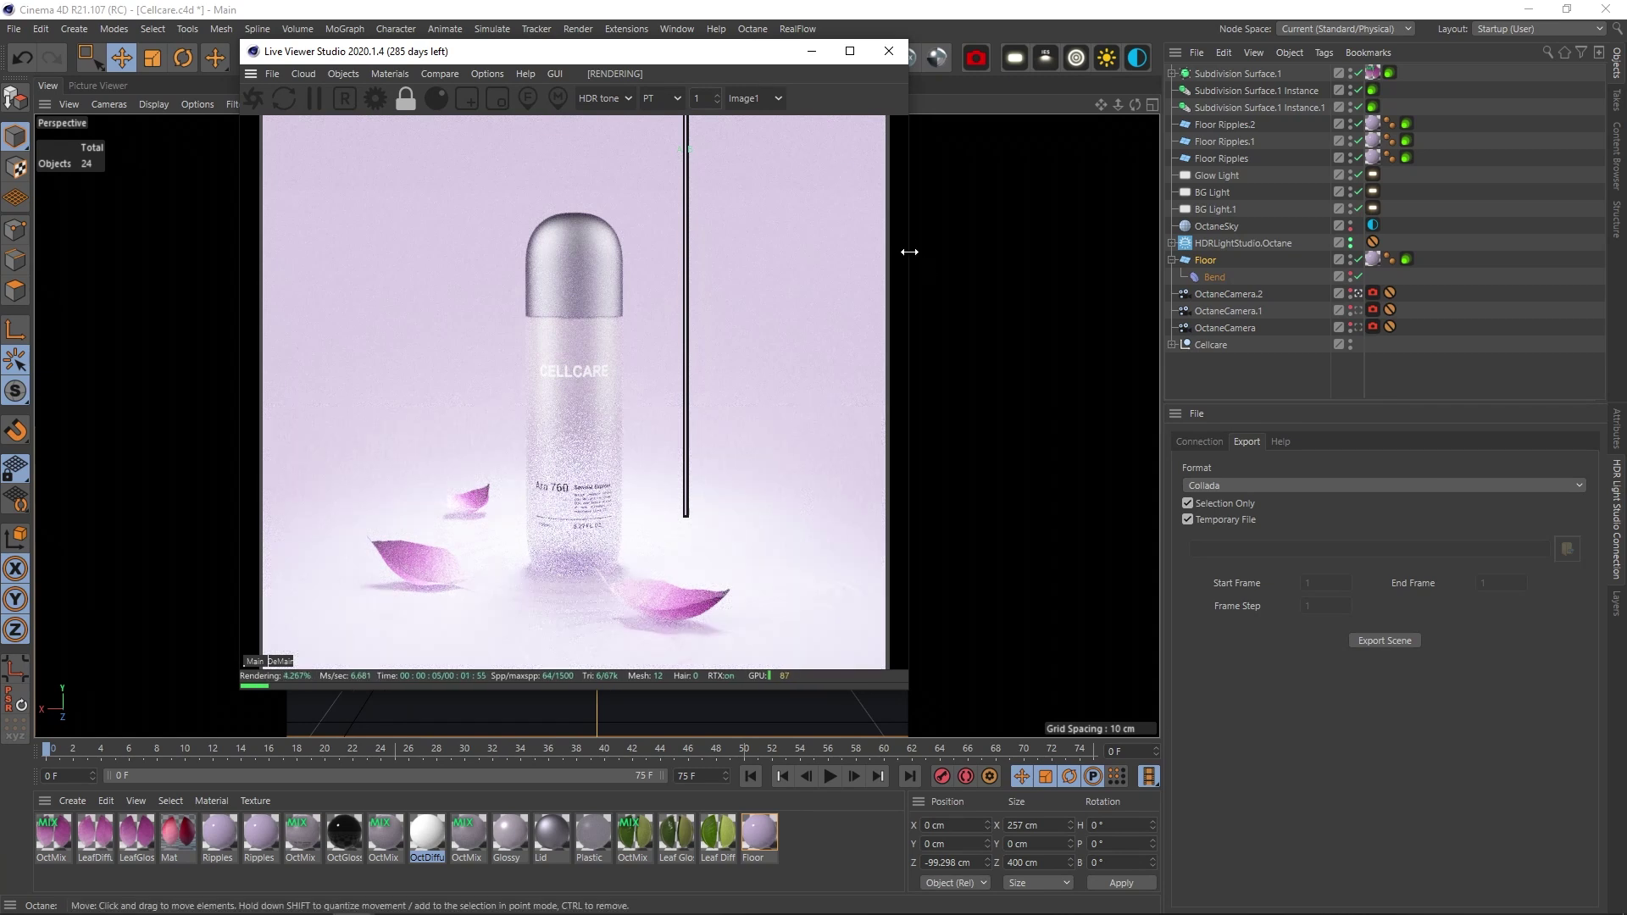
pyautogui.moveTo(908, 251); pyautogui.dragTo(915, 251)
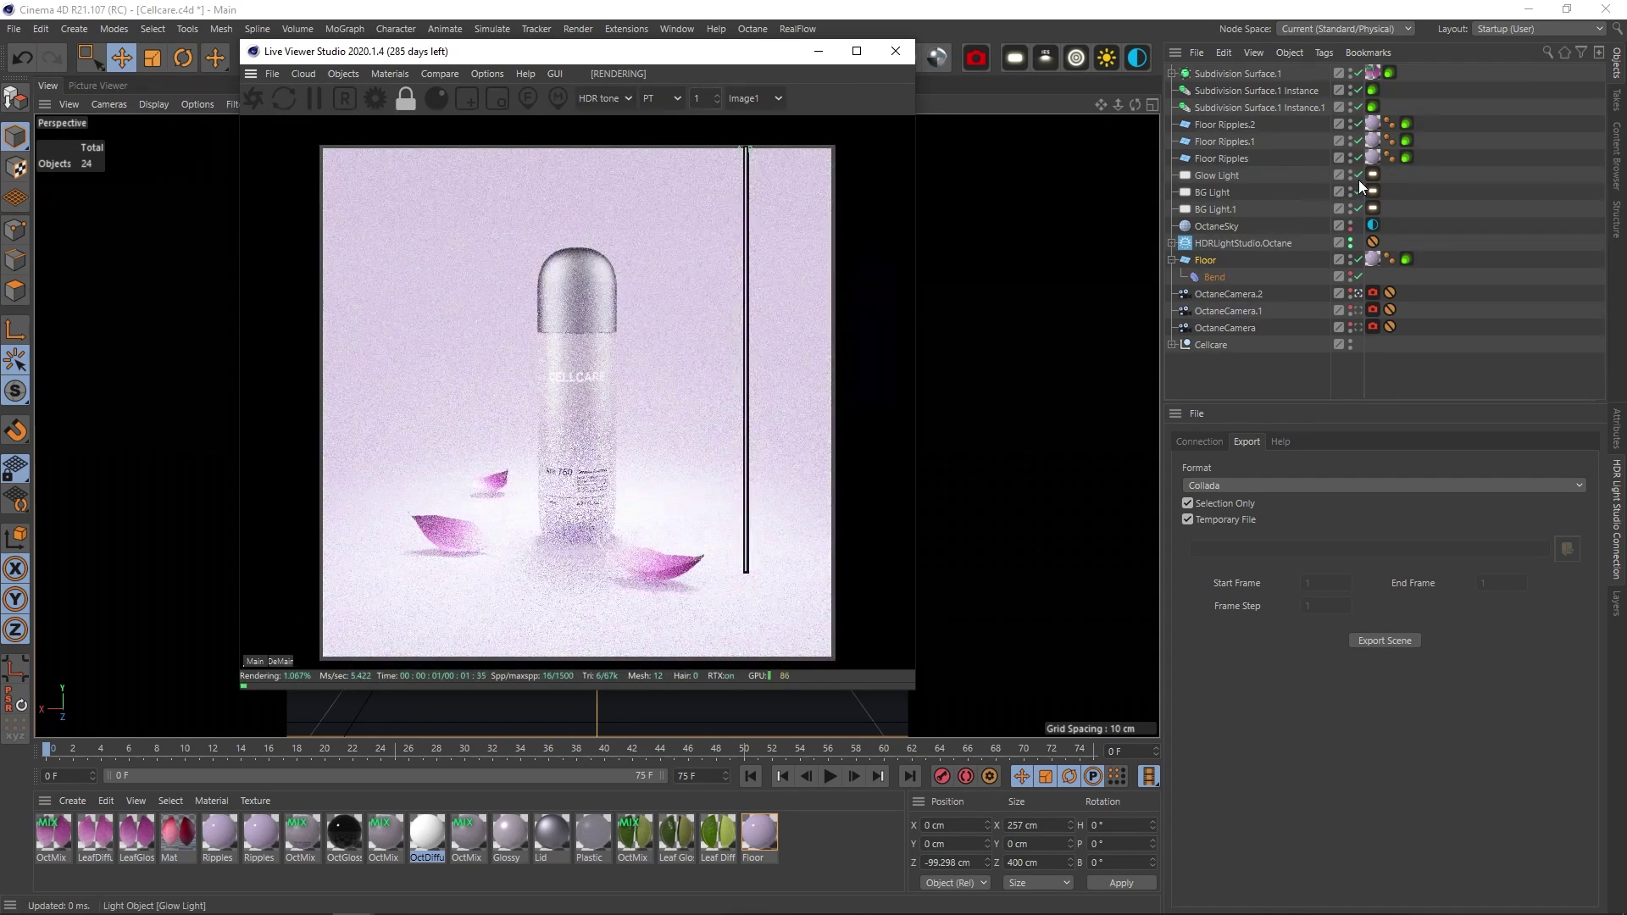
pyautogui.moveTo(1358, 175); pyautogui.dragTo(1359, 210)
pyautogui.moveTo(781, 56); pyautogui.dragTo(725, 87)
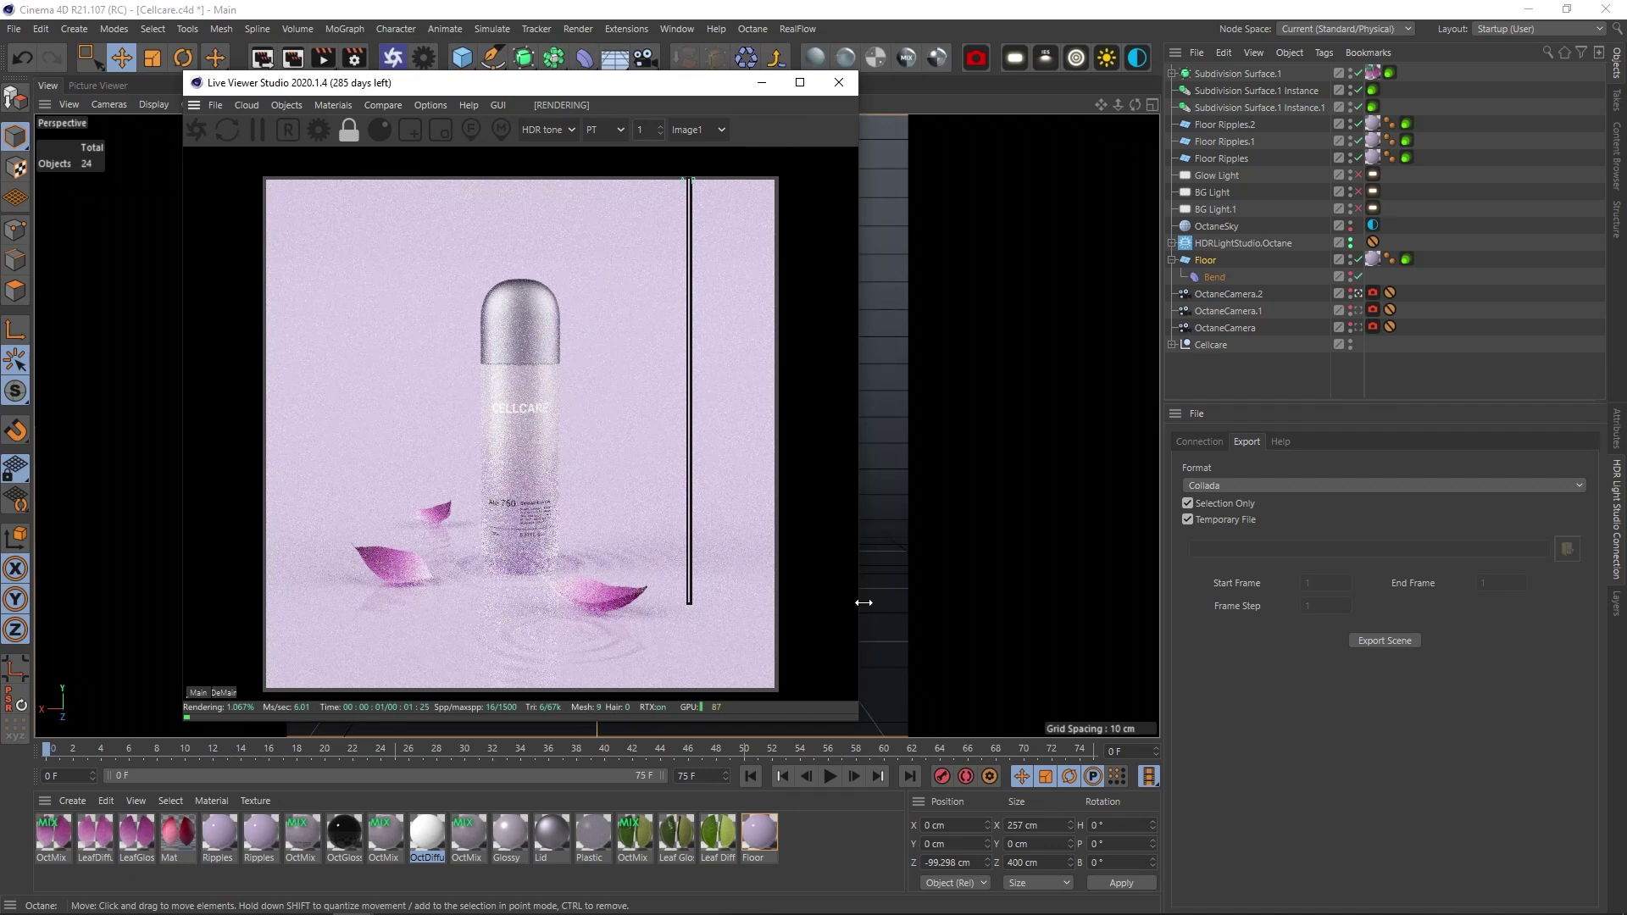
pyautogui.moveTo(856, 726); pyautogui.dragTo(813, 769)
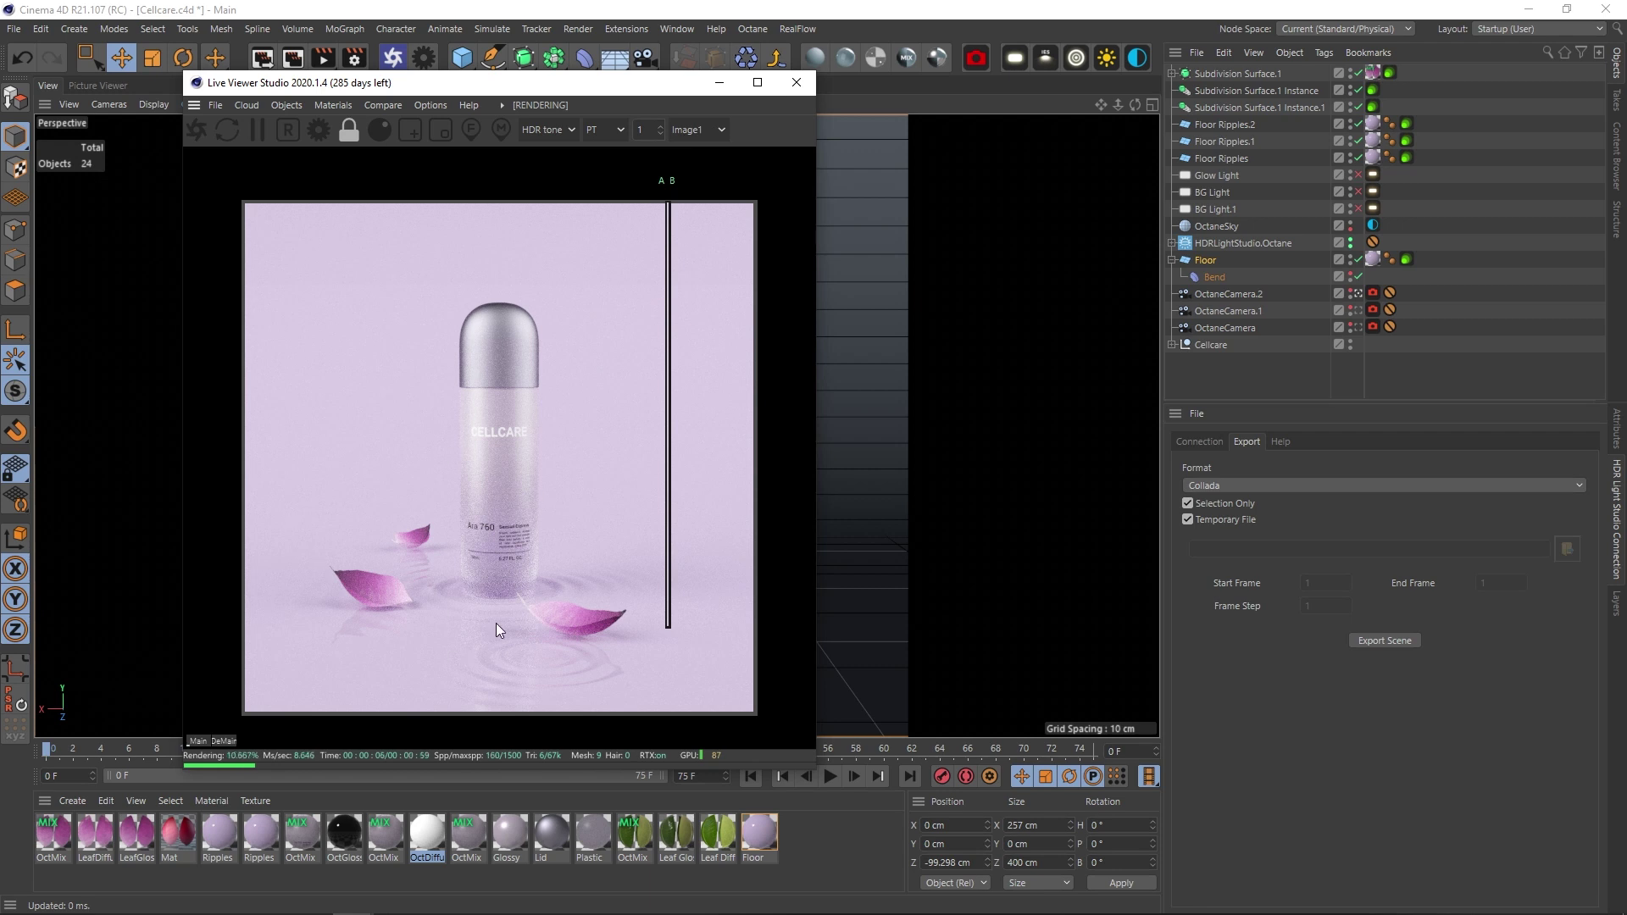
# Store the render buffer, wipe the A/B split across it, then disable A/B comparison.
pyautogui.rightClick(527, 354)
pyautogui.click(618, 588)
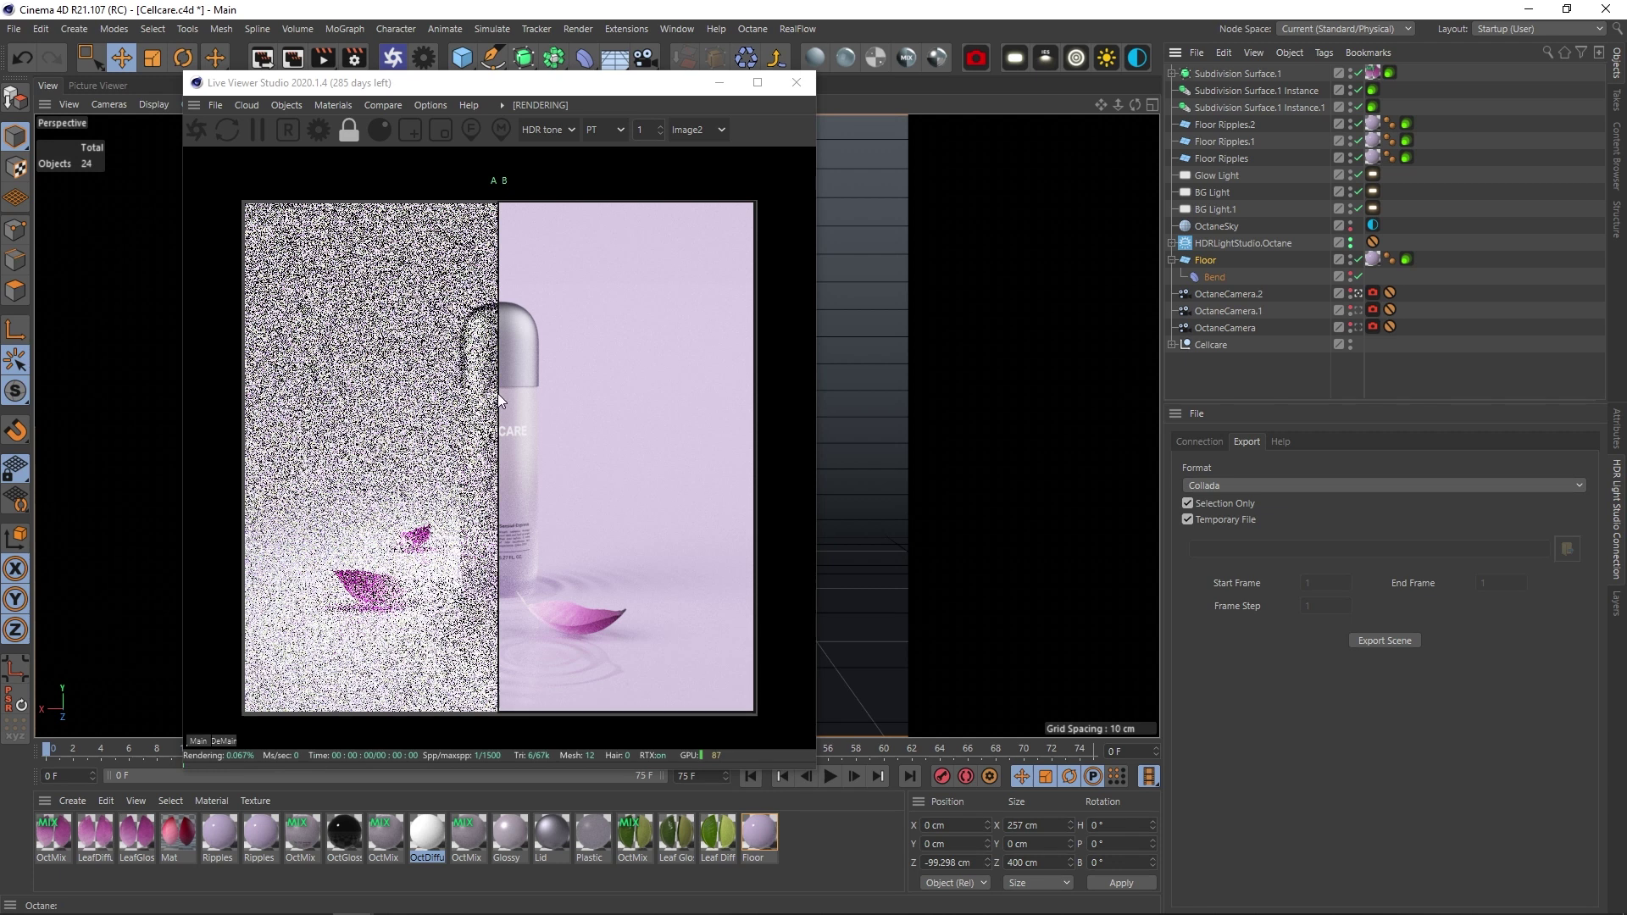
pyautogui.moveTo(498, 393)
pyautogui.mouseDown()
pyautogui.moveTo(750, 361)
pyautogui.moveTo(182, 377)
pyautogui.moveTo(547, 373)
pyautogui.moveTo(115, 402)
pyautogui.mouseUp()
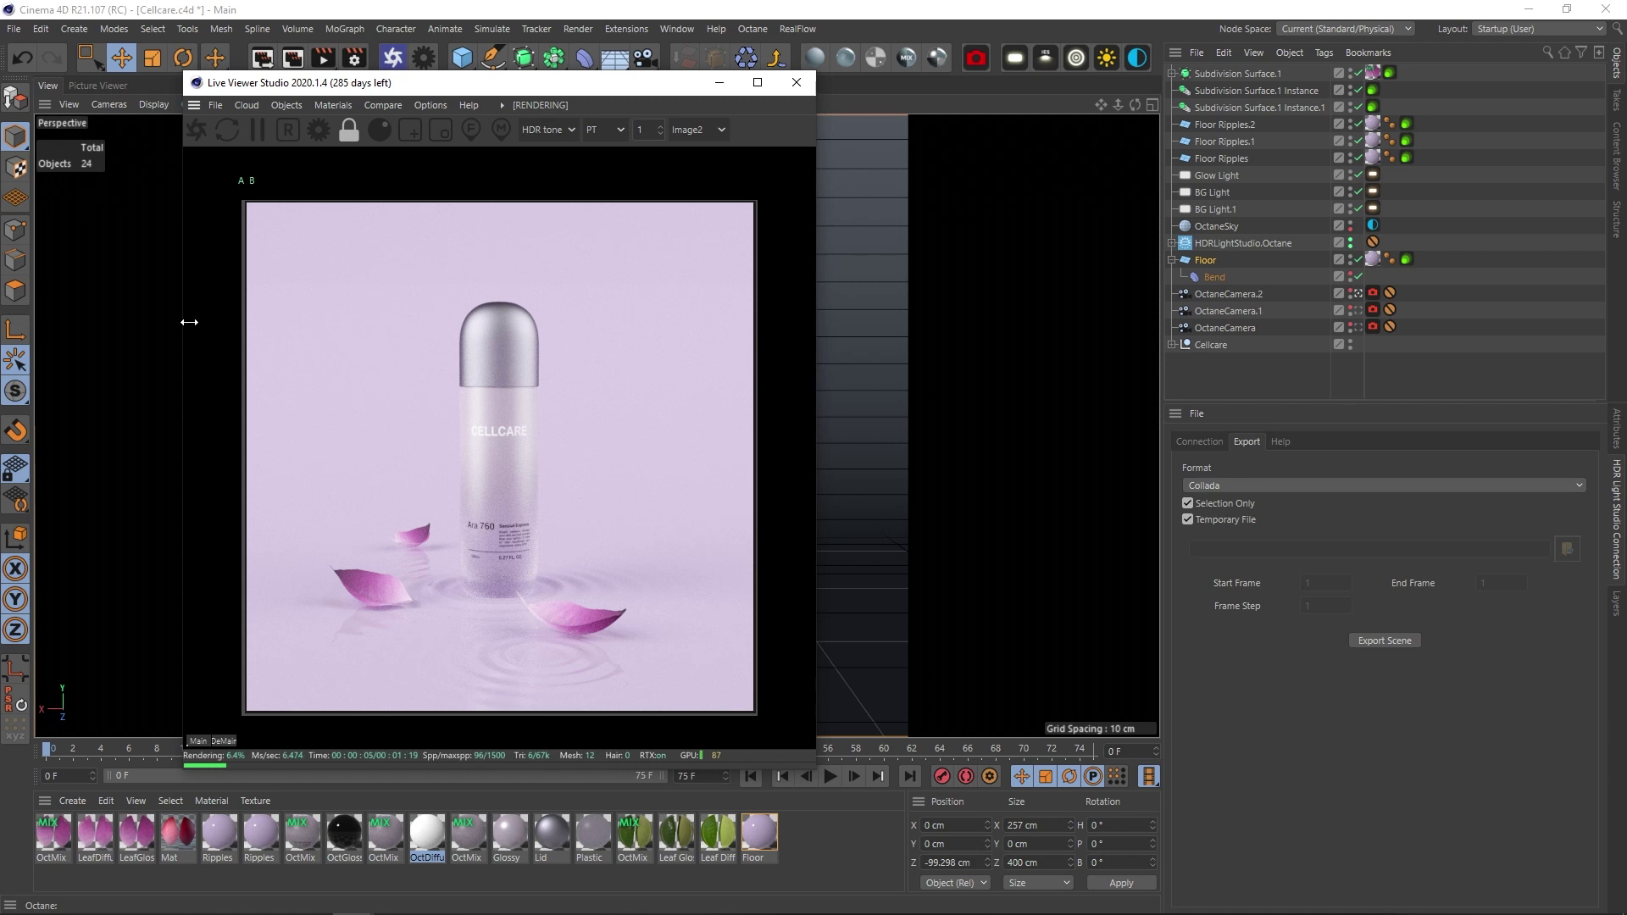
pyautogui.moveTo(189, 322)
pyautogui.mouseDown()
pyautogui.moveTo(361, 365)
pyautogui.moveTo(717, 365)
pyautogui.mouseUp()
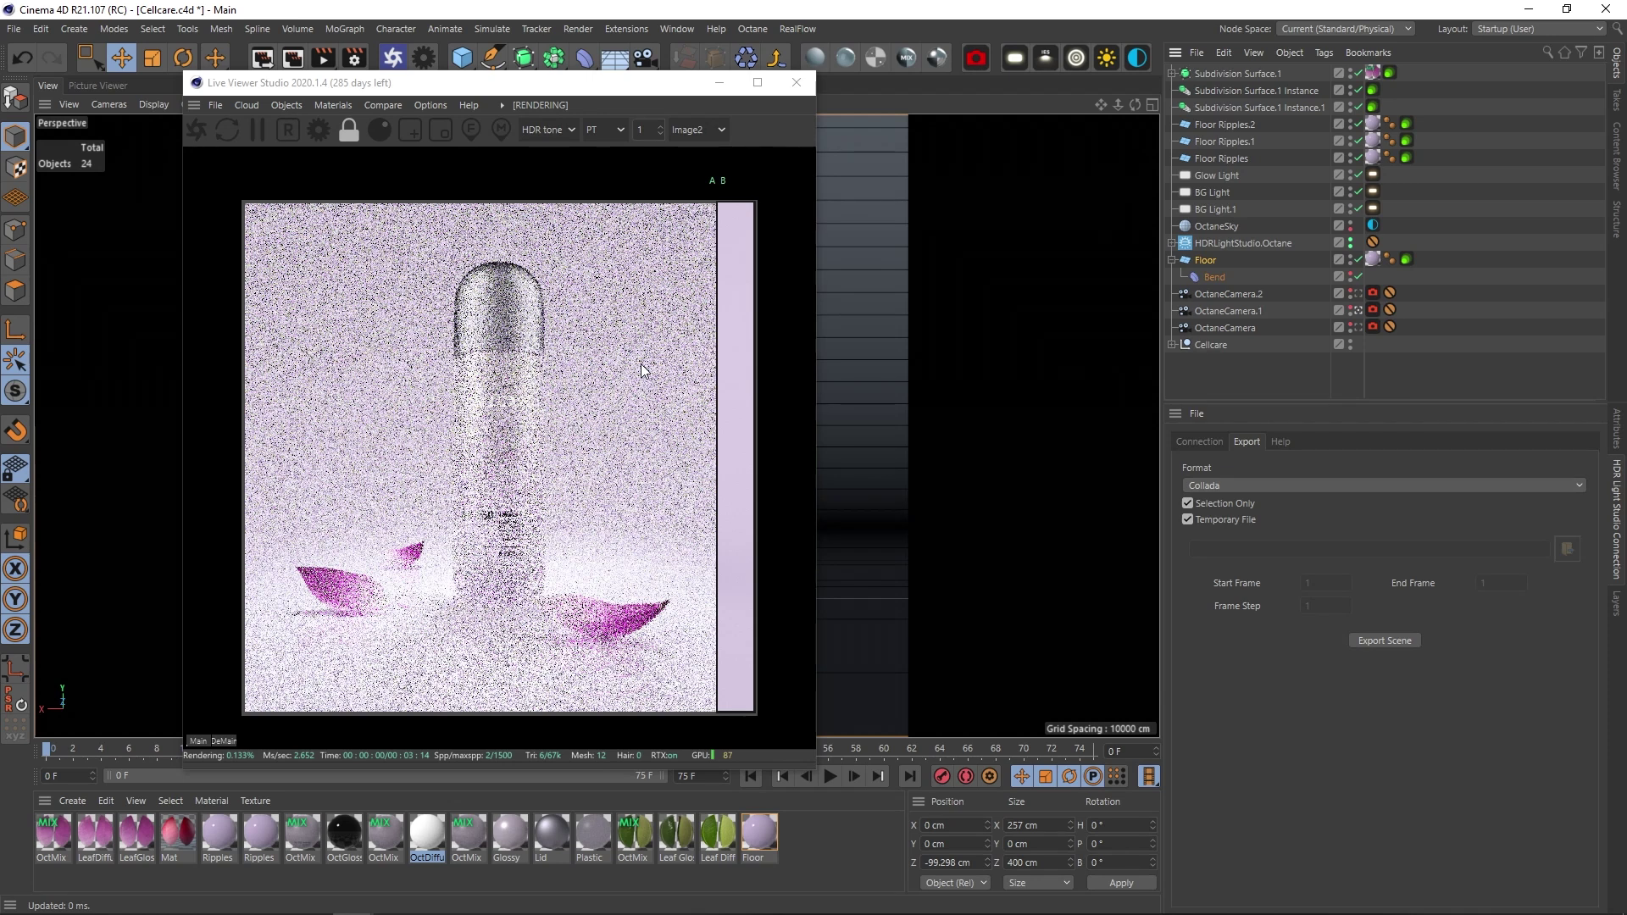
pyautogui.click(428, 106)
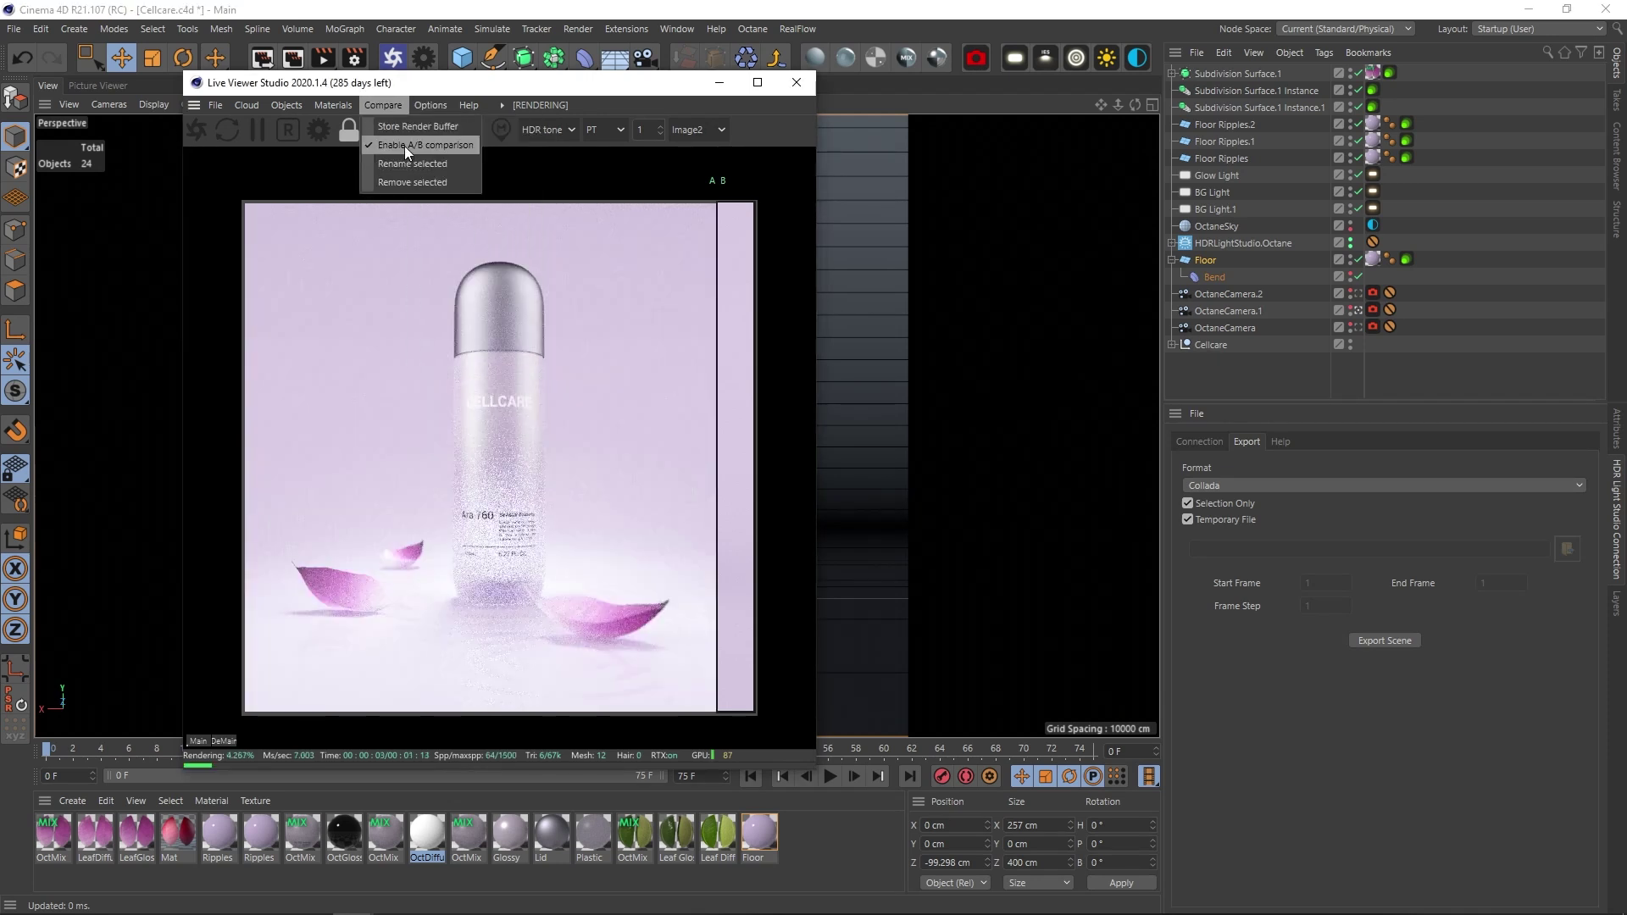
pyautogui.click(404, 145)
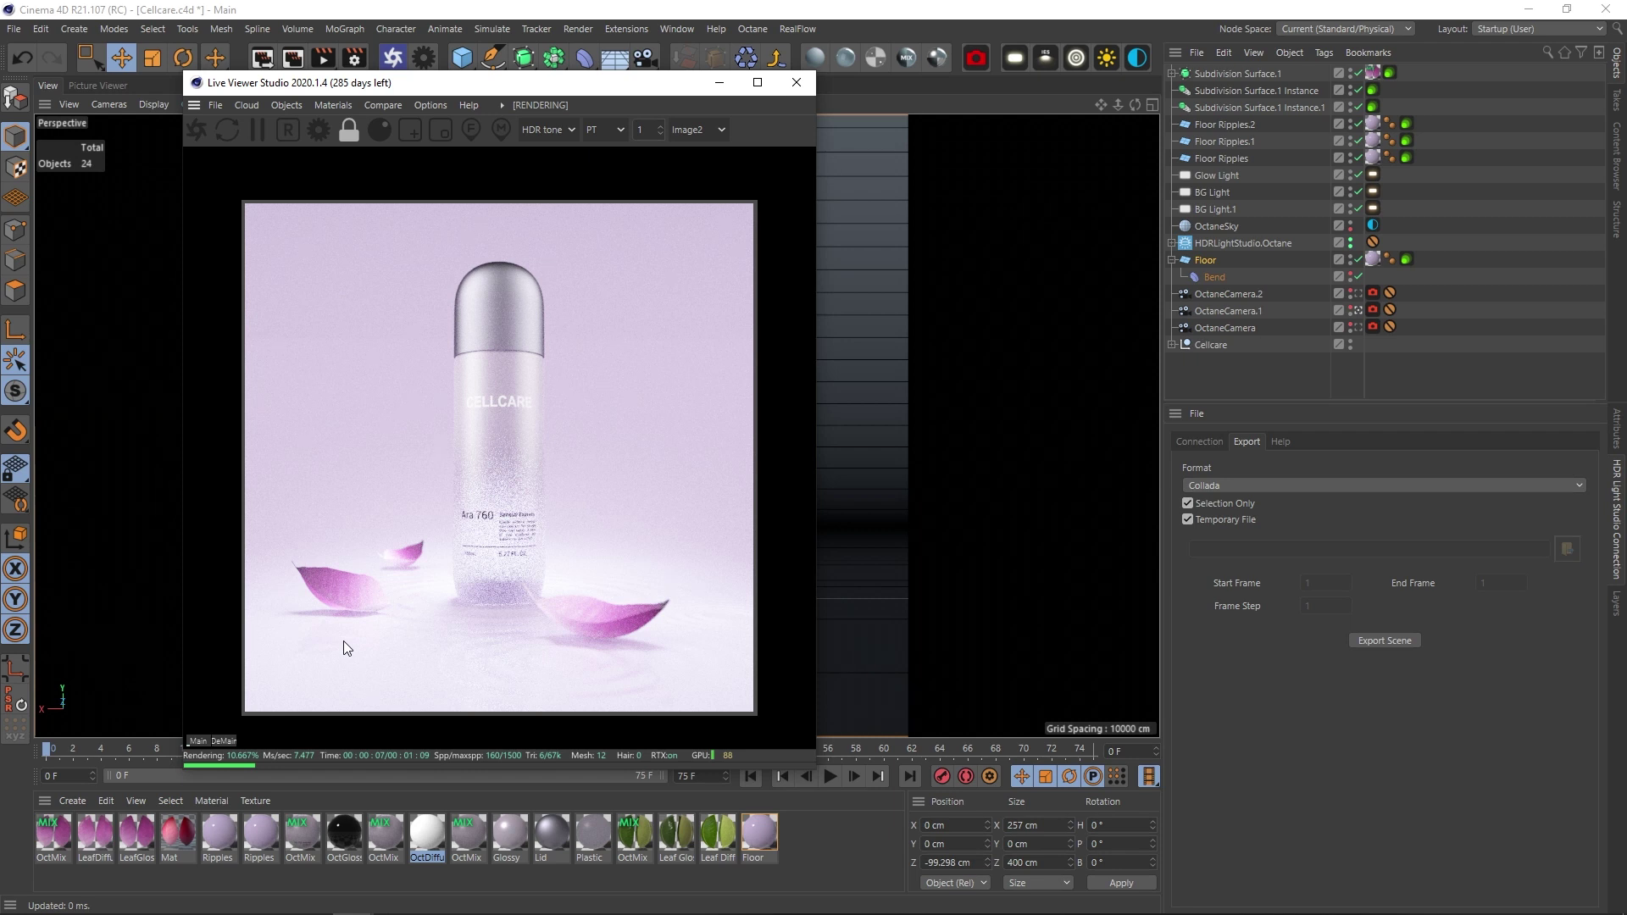
# Store the glowing render, disable glow and both background lights, and wipe the A/B split.
pyautogui.rightClick(647, 381)
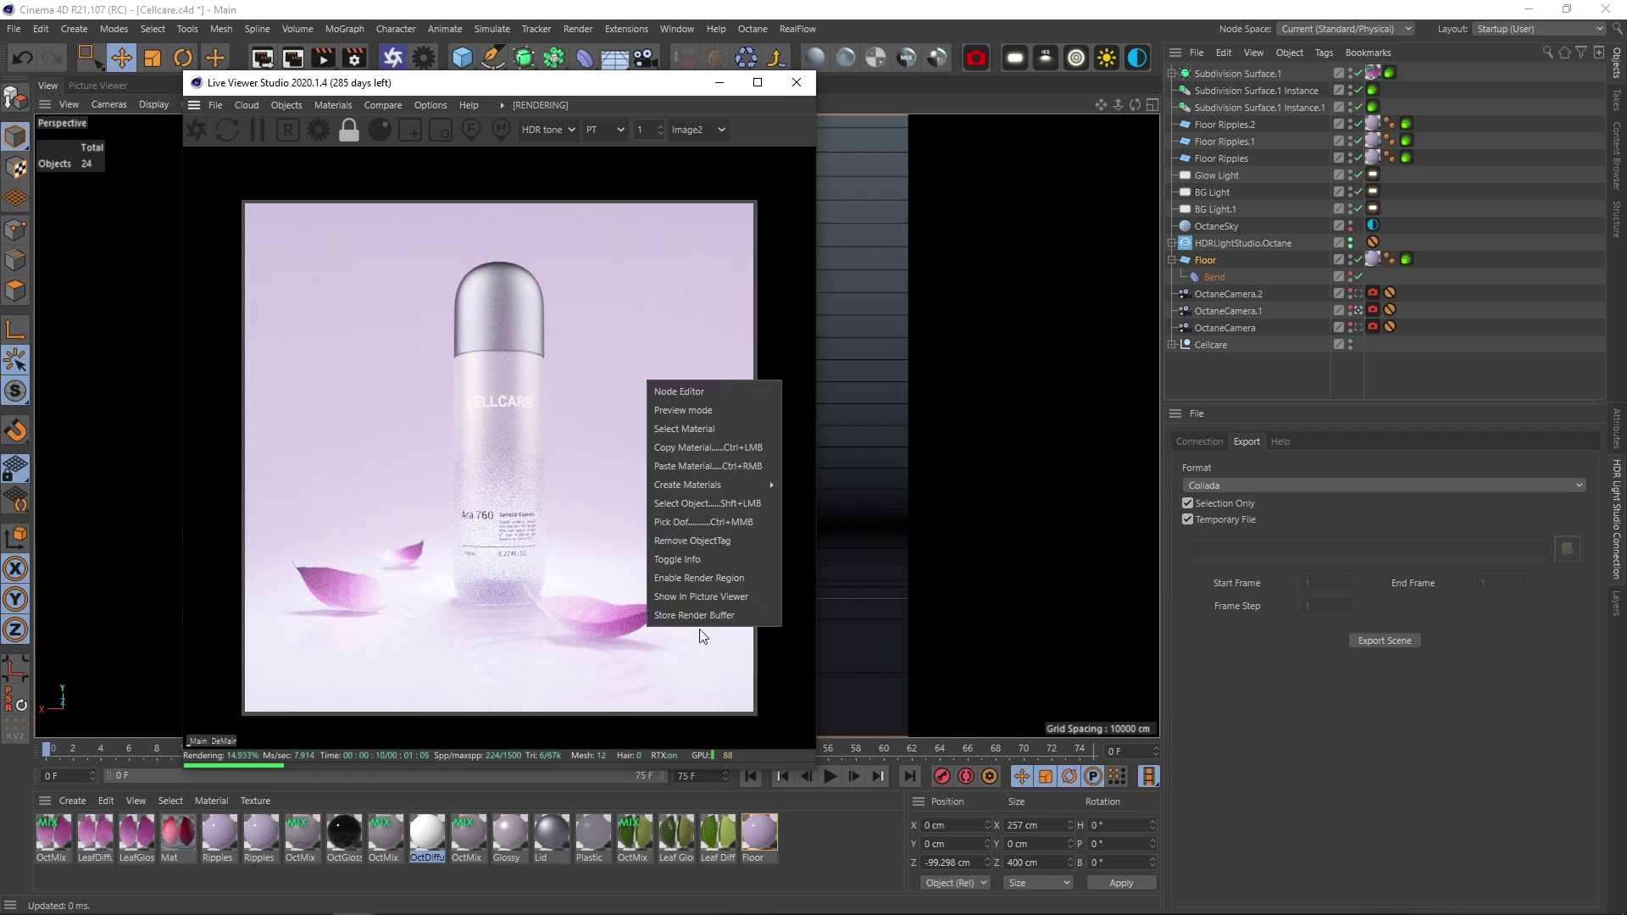
pyautogui.click(693, 615)
pyautogui.moveTo(1357, 175); pyautogui.dragTo(1370, 189)
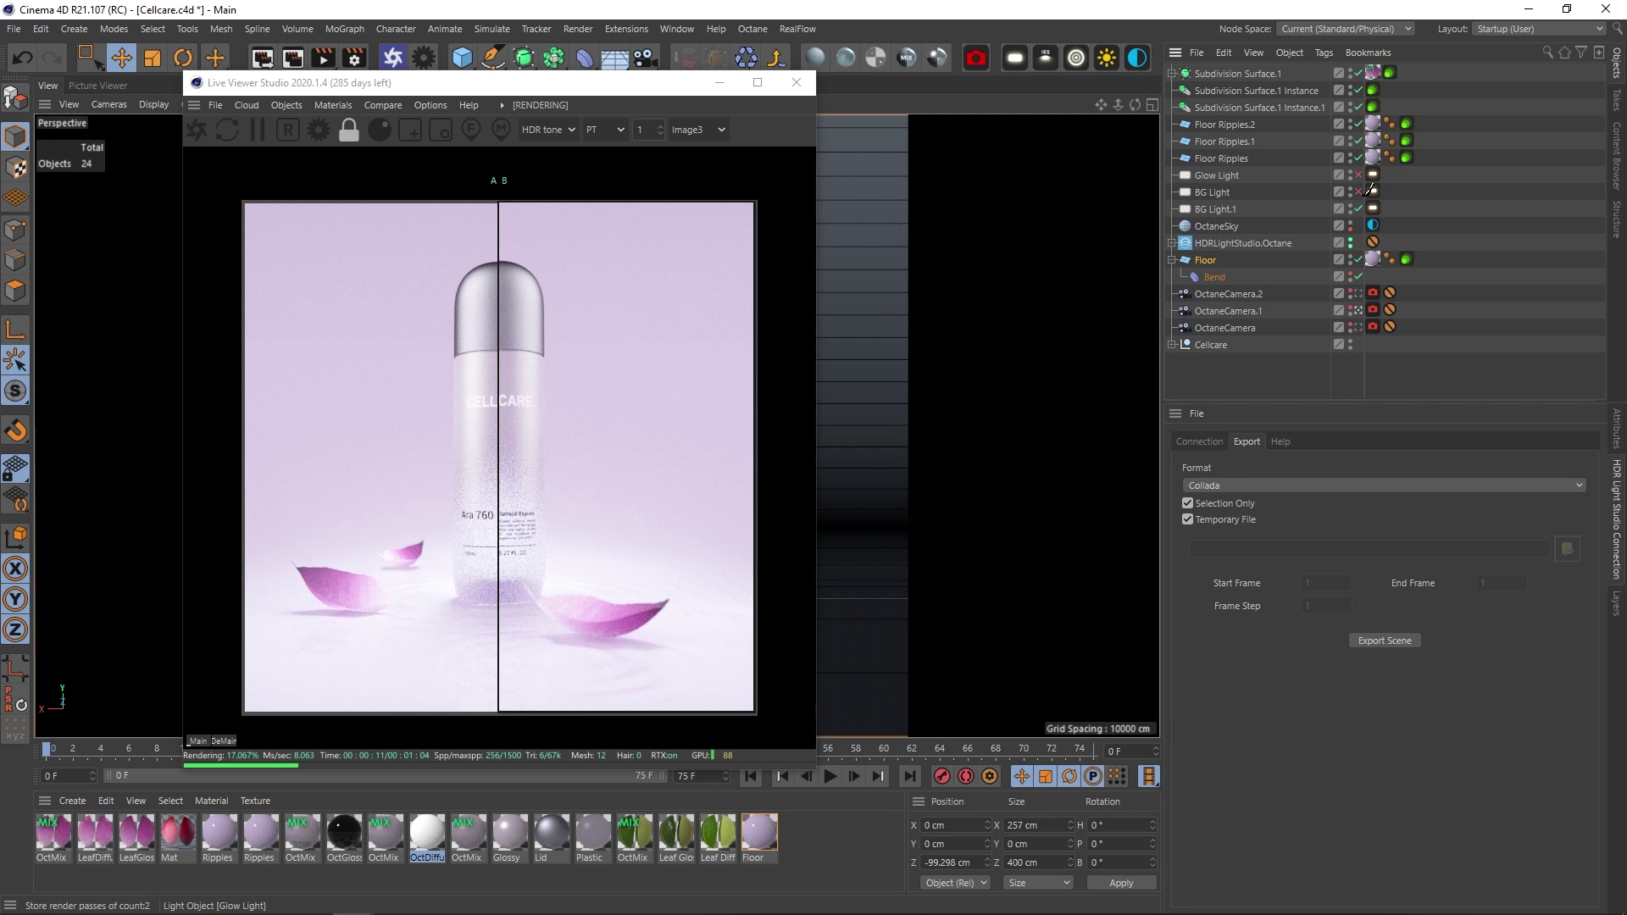
pyautogui.moveTo(1370, 189); pyautogui.dragTo(1358, 208)
pyautogui.moveTo(498, 455); pyautogui.dragTo(703, 455)
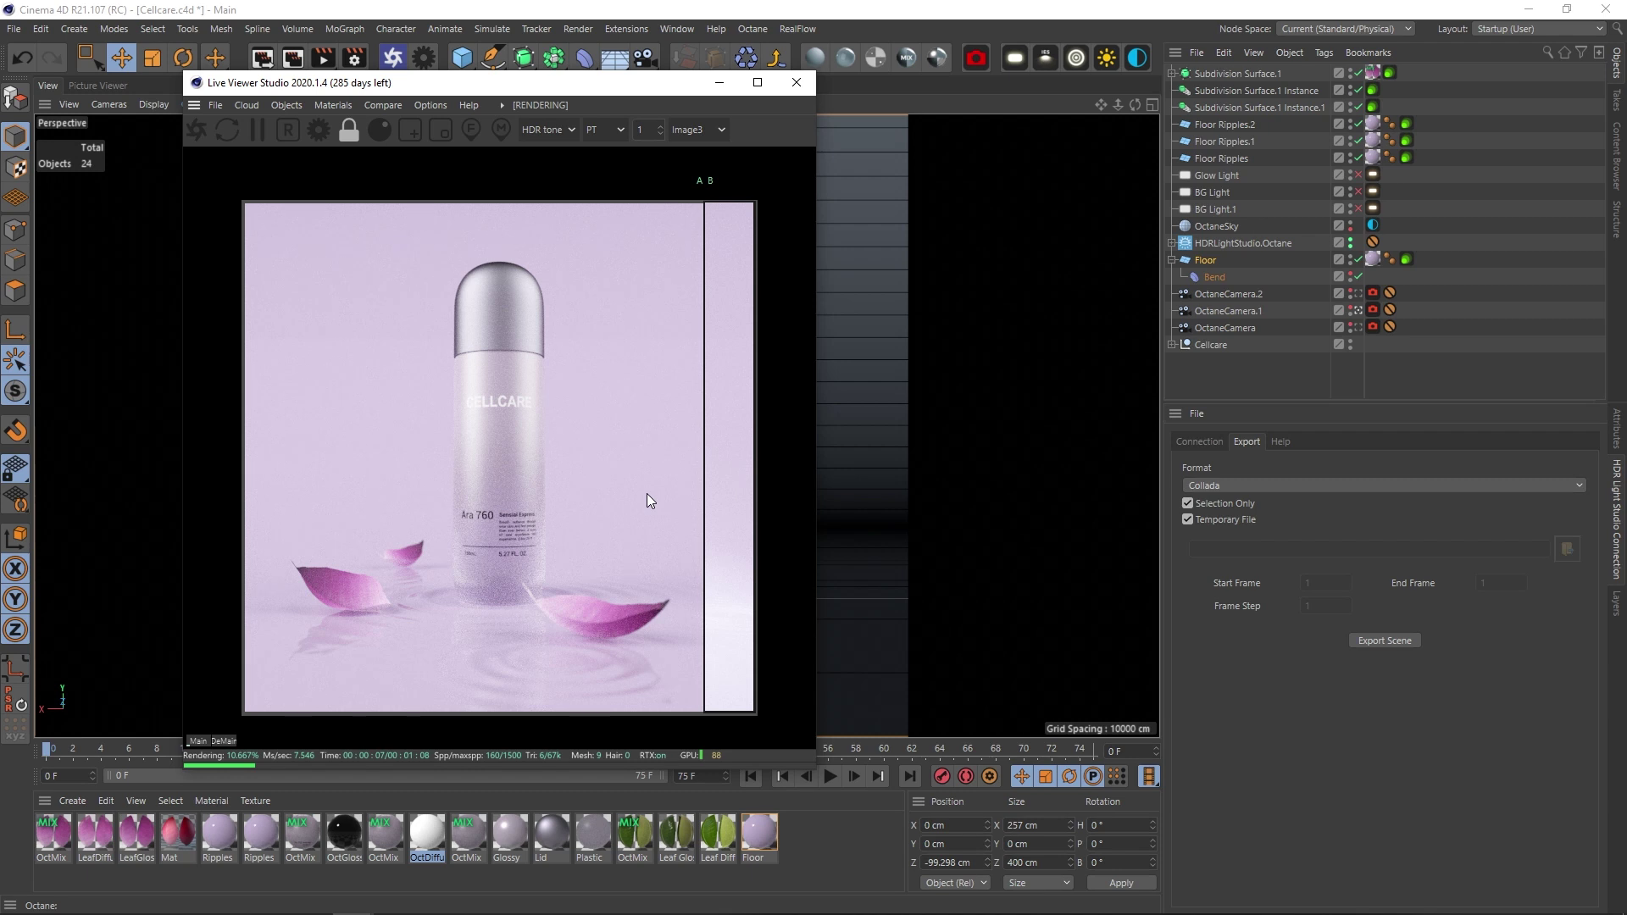
pyautogui.moveTo(648, 500); pyautogui.dragTo(244, 688)
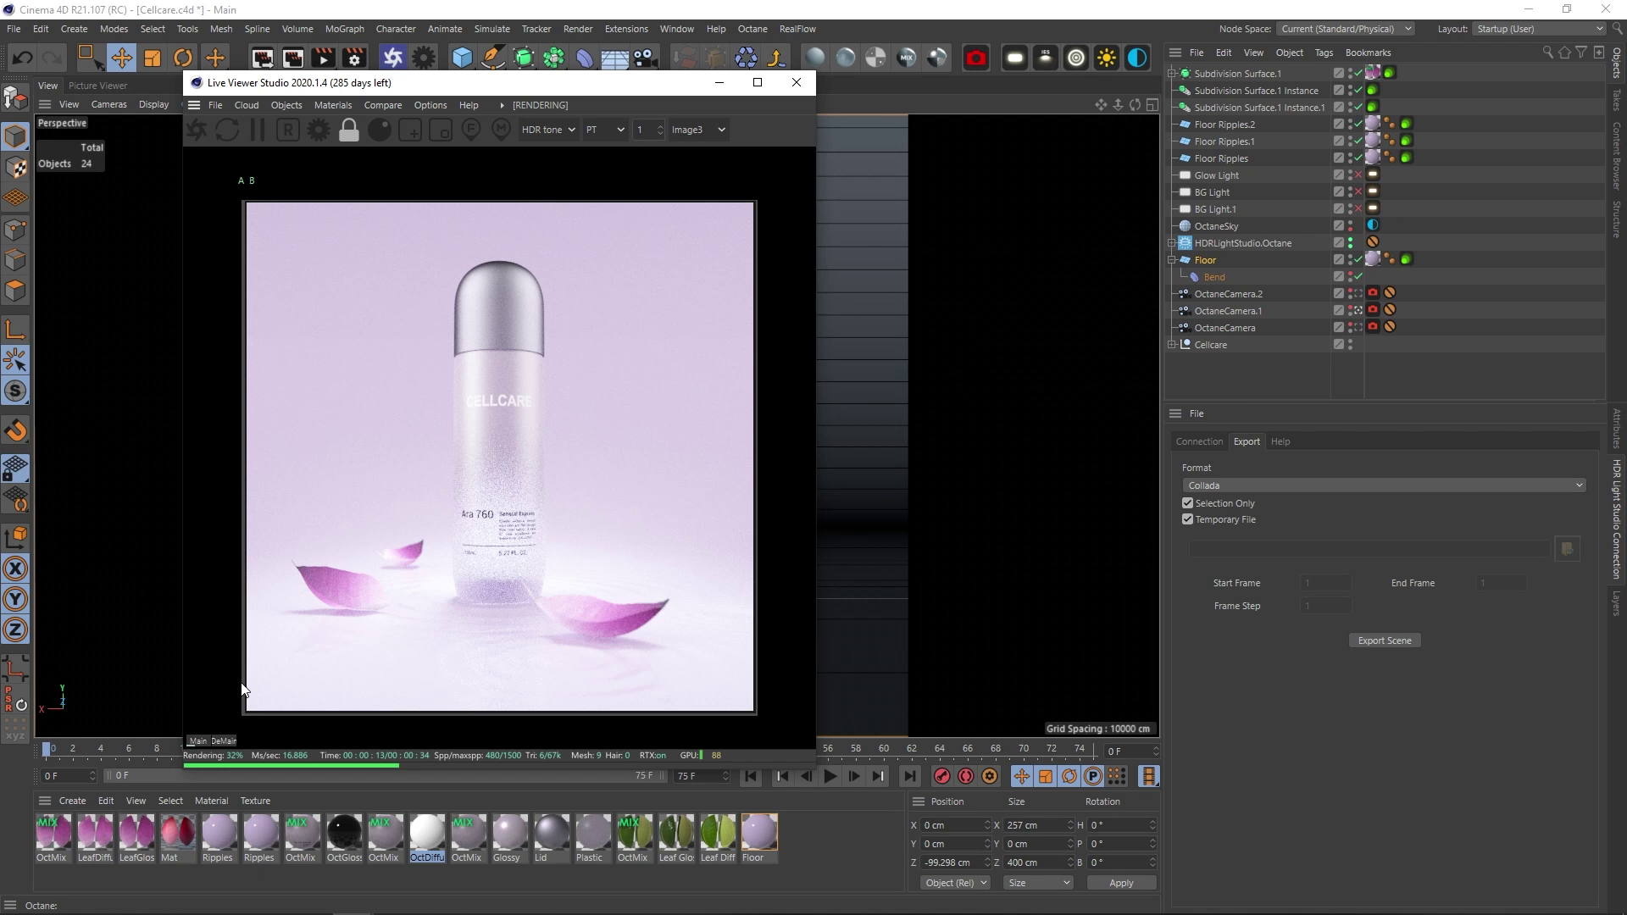
# Select Cellcare-CC.jpg in Work (C:) > Projects > Cellcare and minimize Explorer.
pyautogui.hotkey('alt', 'Tab')
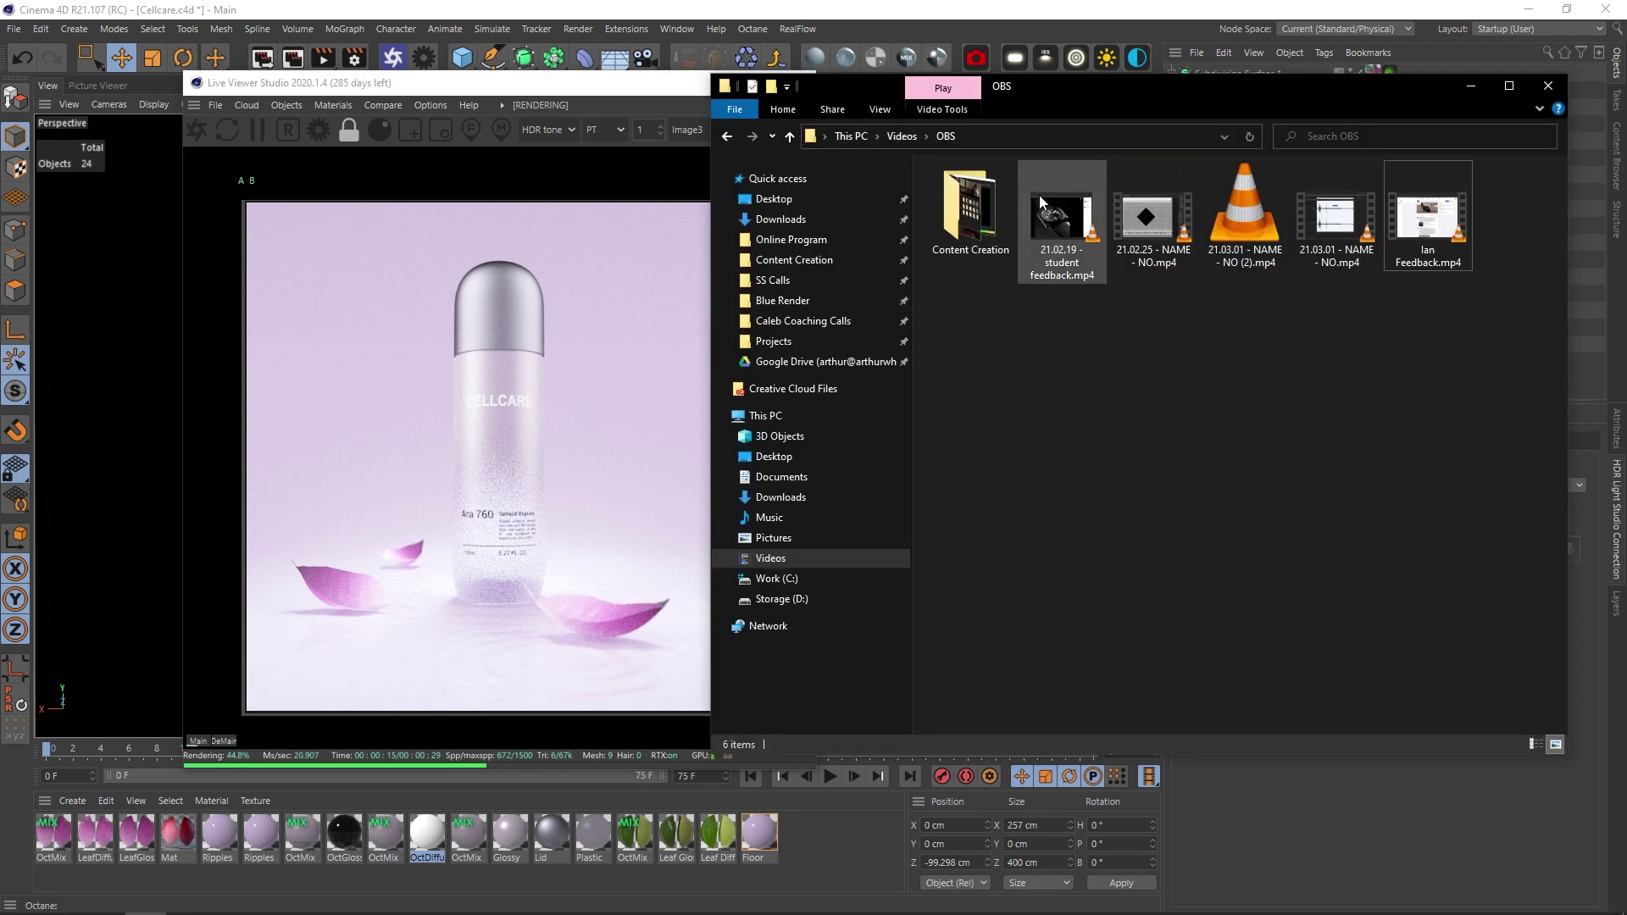
pyautogui.click(806, 341)
pyautogui.doubleClick(1102, 317)
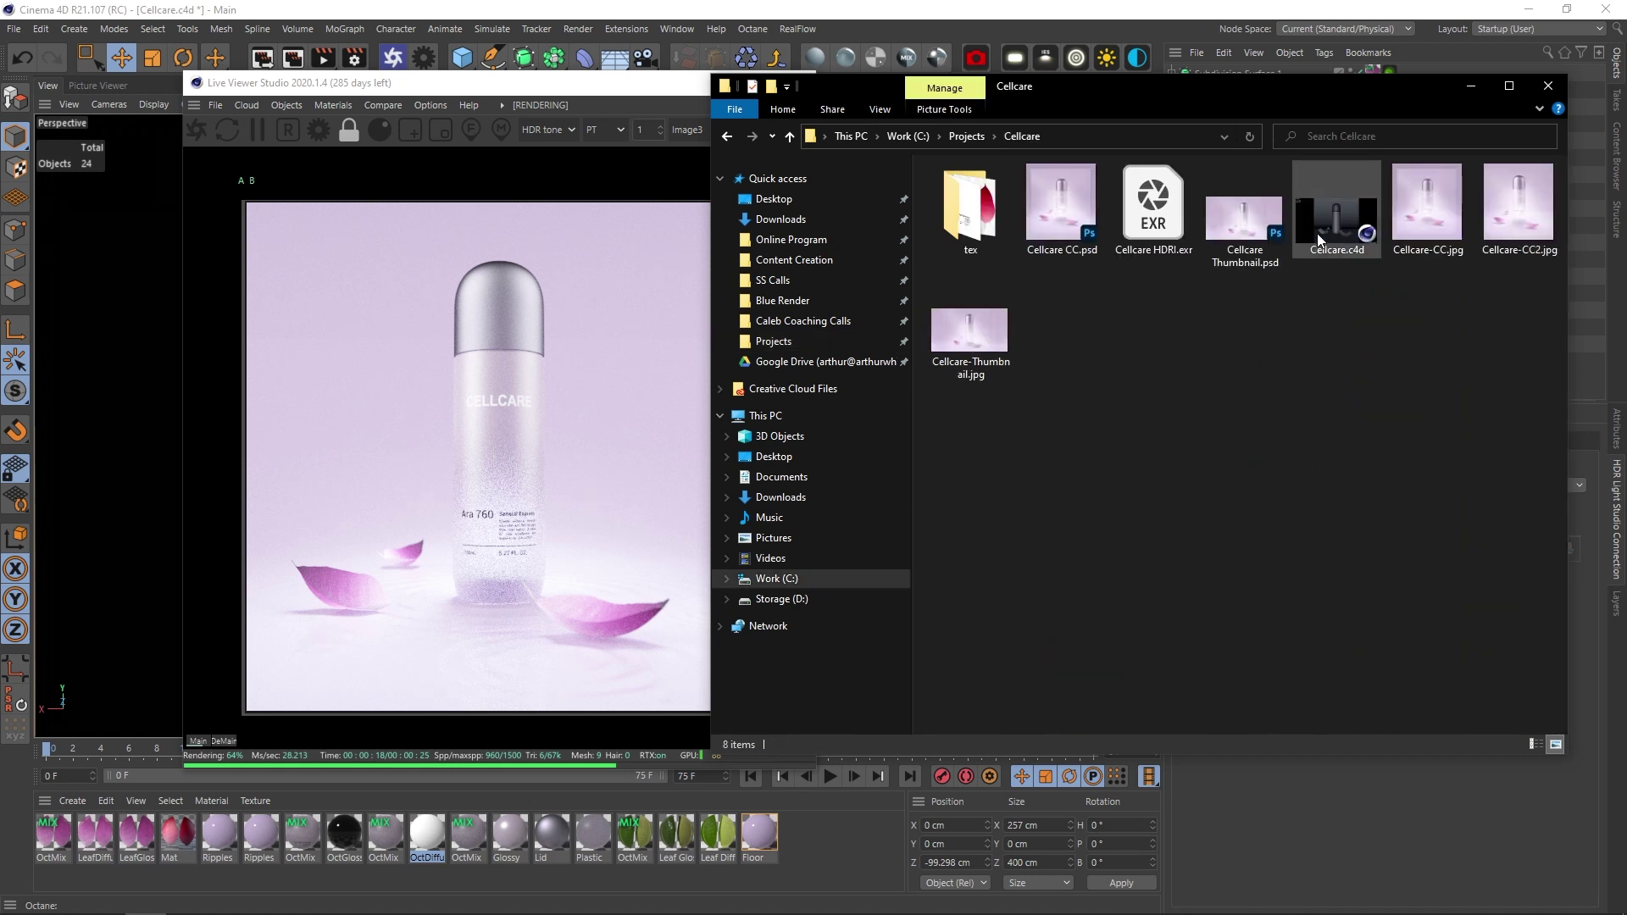
pyautogui.click(1440, 205)
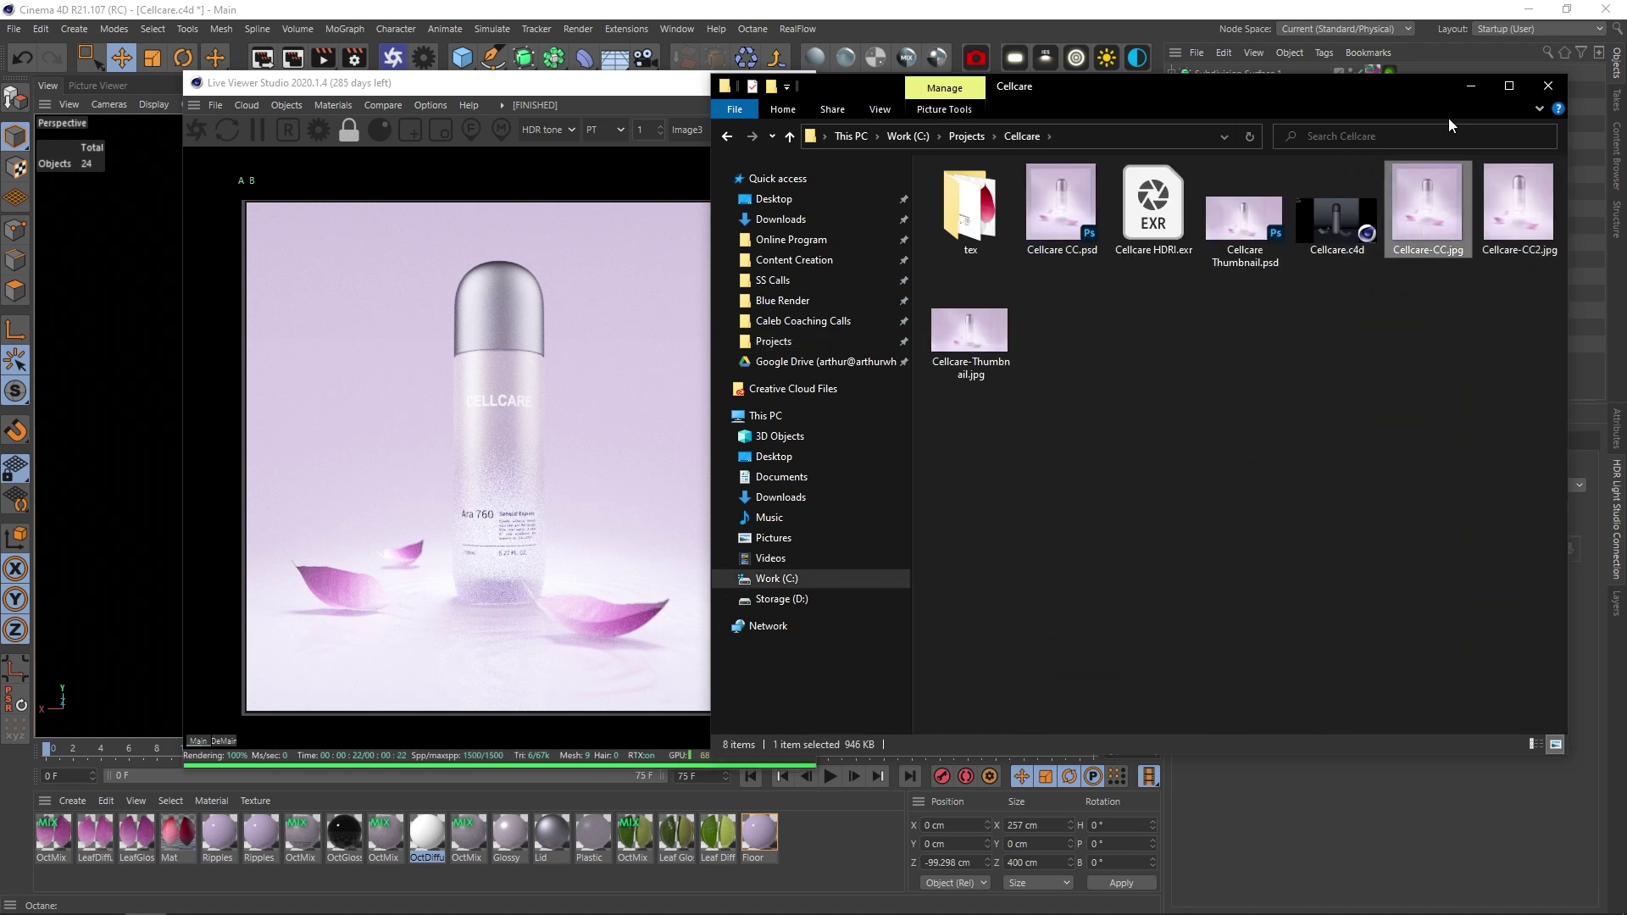
pyautogui.click(1472, 88)
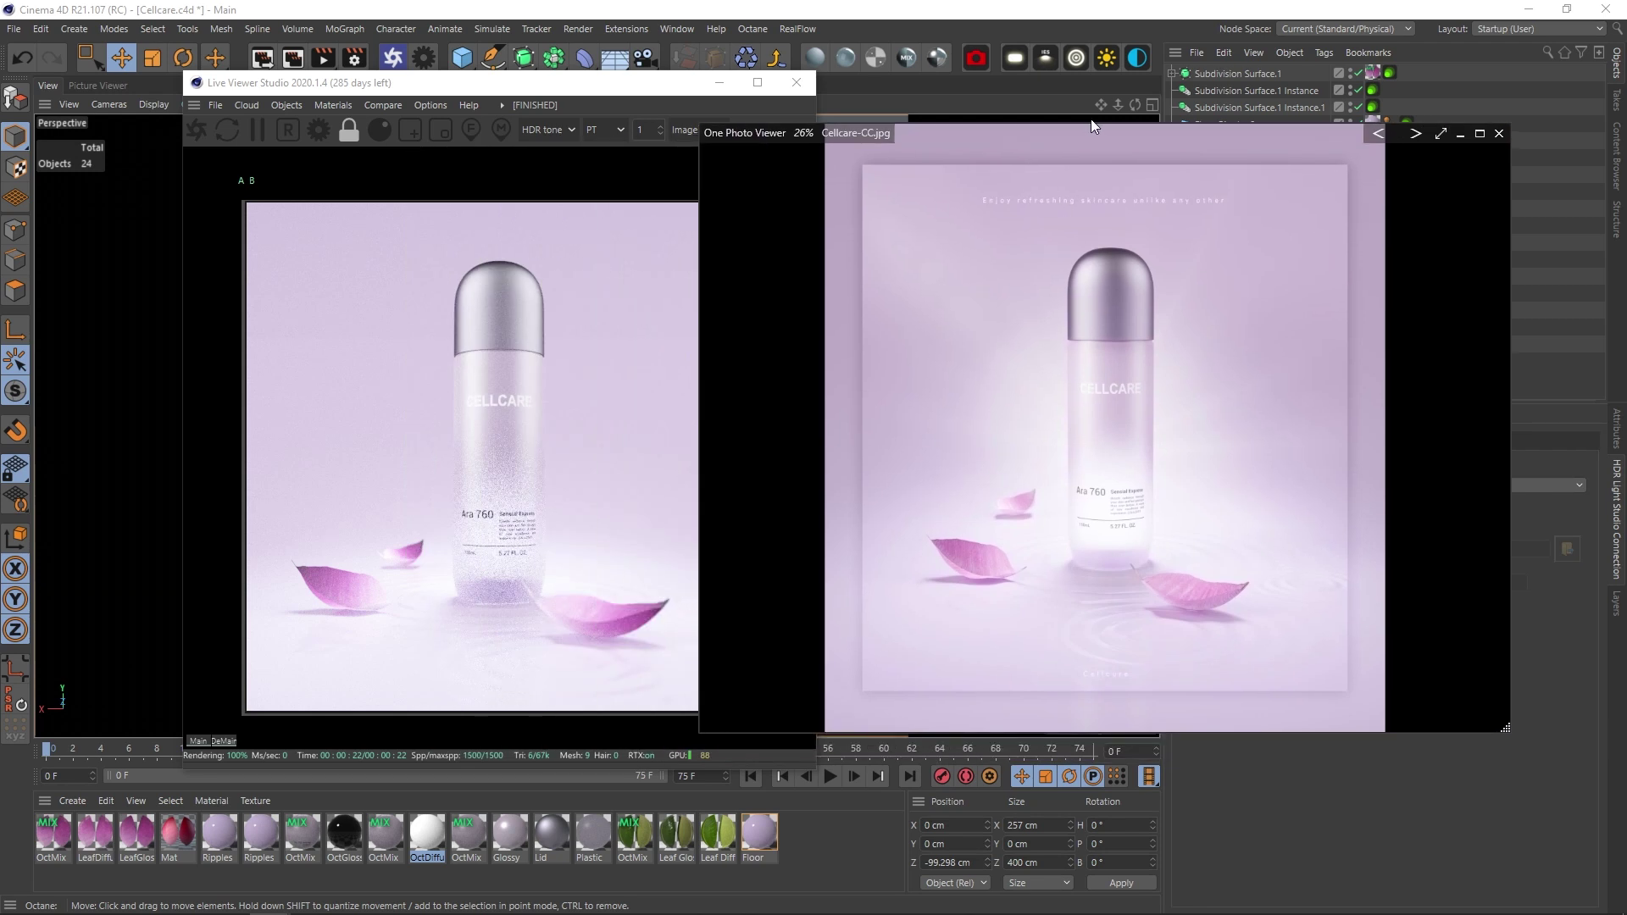
# Shift the One Photo Viewer slightly right to view Cellcare-CC.jpg, then minimize it.
pyautogui.moveTo(1091, 125); pyautogui.dragTo(1133, 117)
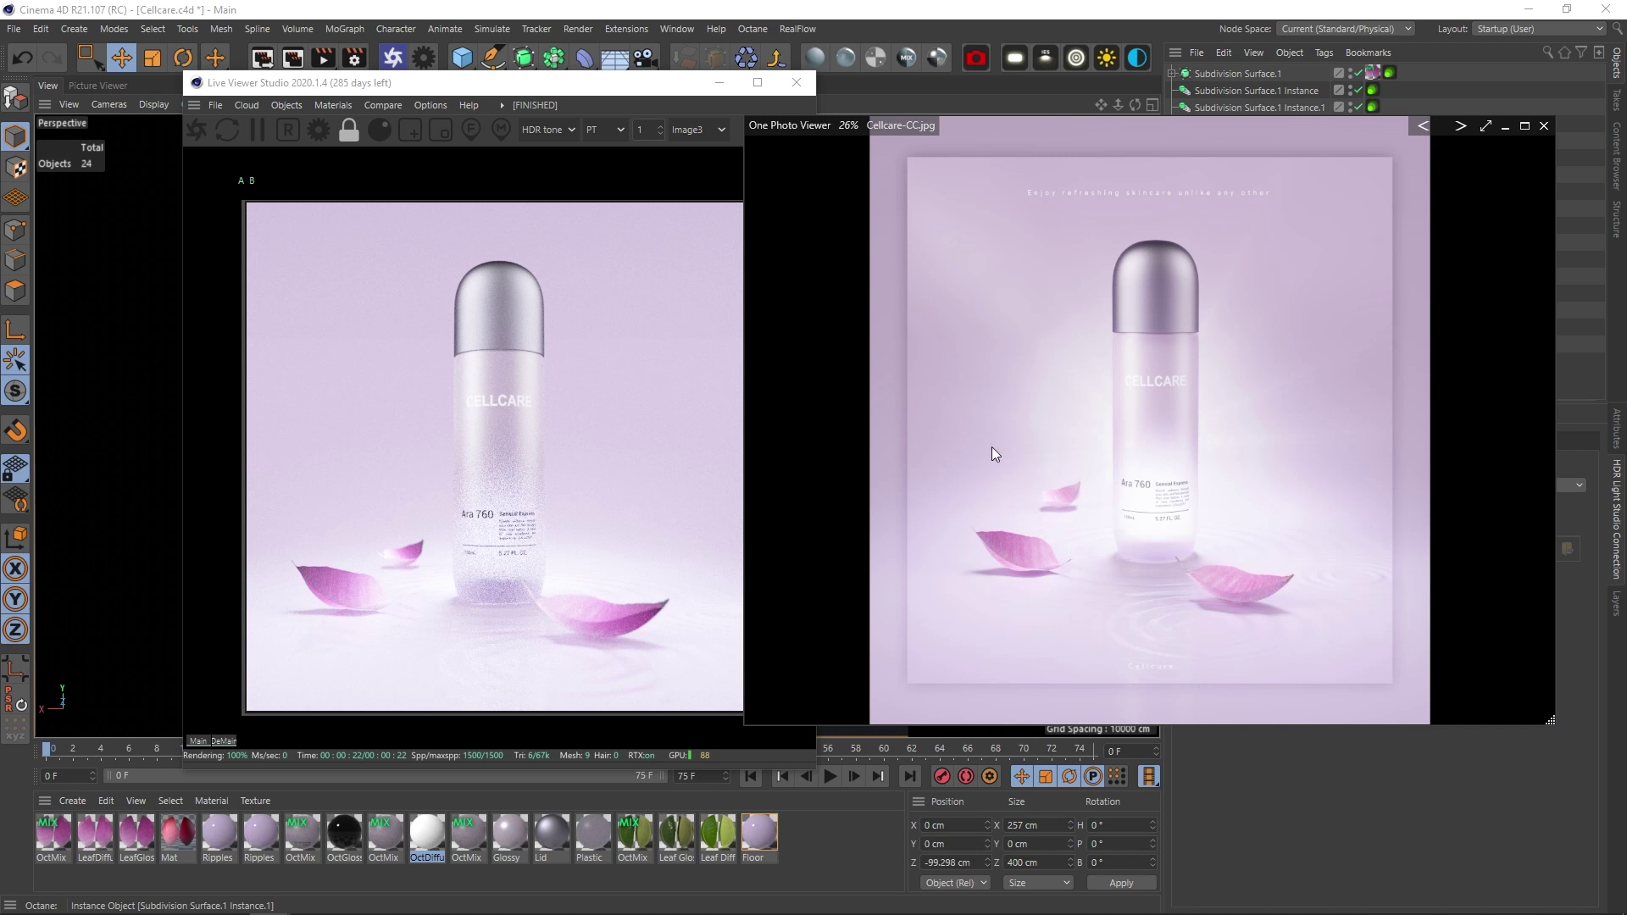
pyautogui.click(1504, 124)
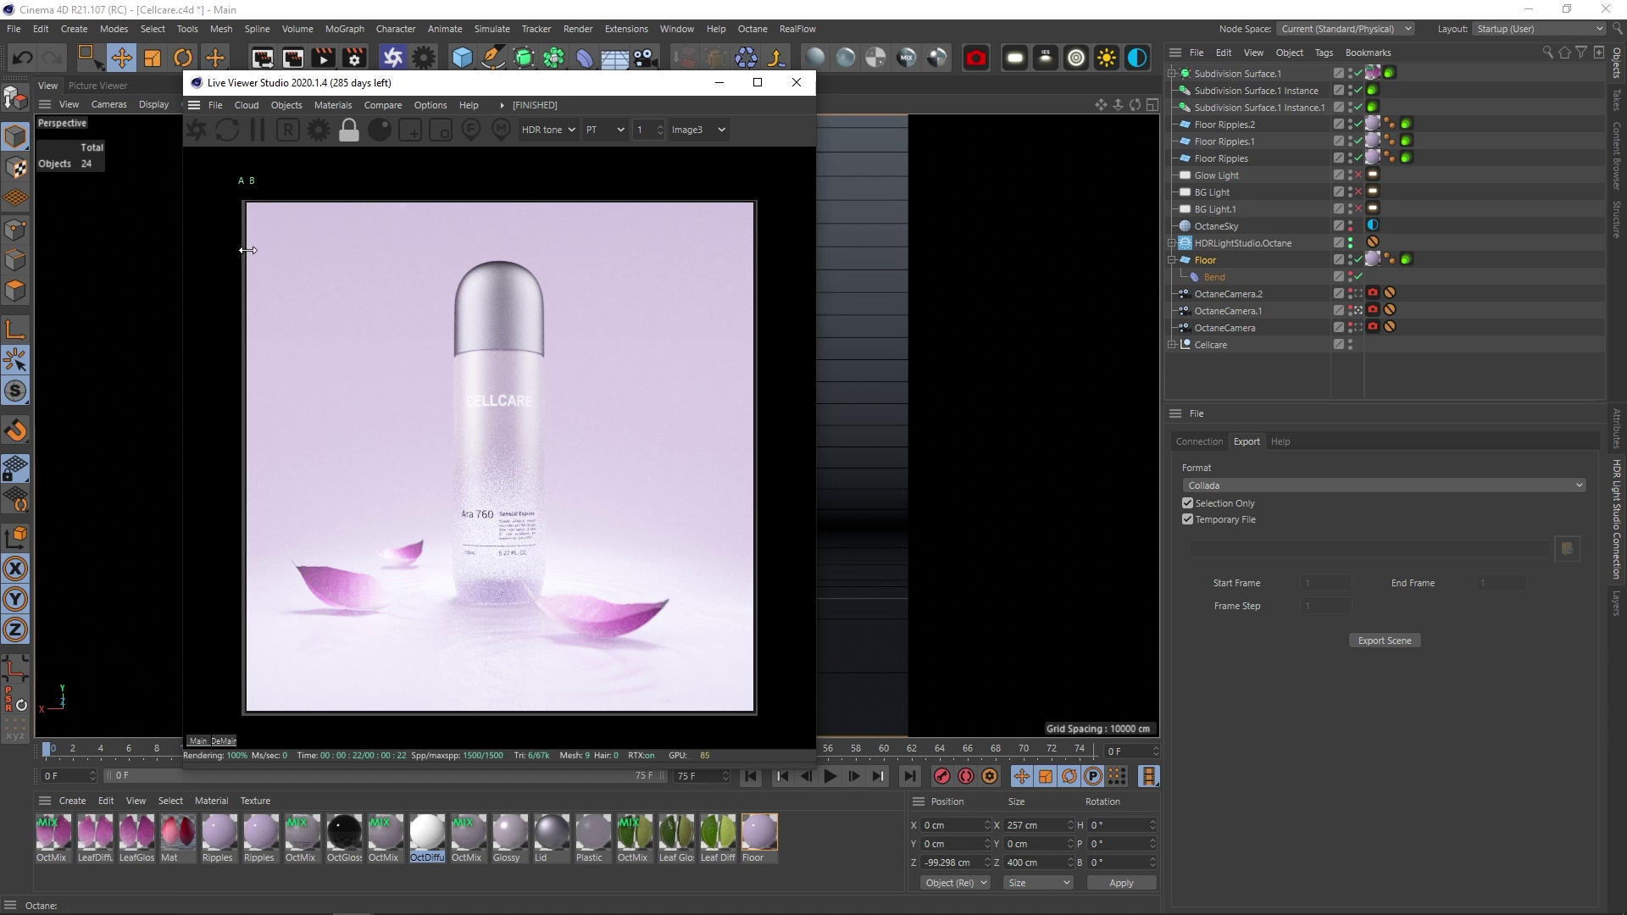
# Wipe the A/B split across the render and restore Cellcare-CC.jpg in One Photo Viewer.
pyautogui.moveTo(247, 250)
pyautogui.mouseDown()
pyautogui.moveTo(738, 271)
pyautogui.moveTo(223, 321)
pyautogui.moveTo(684, 320)
pyautogui.mouseUp()
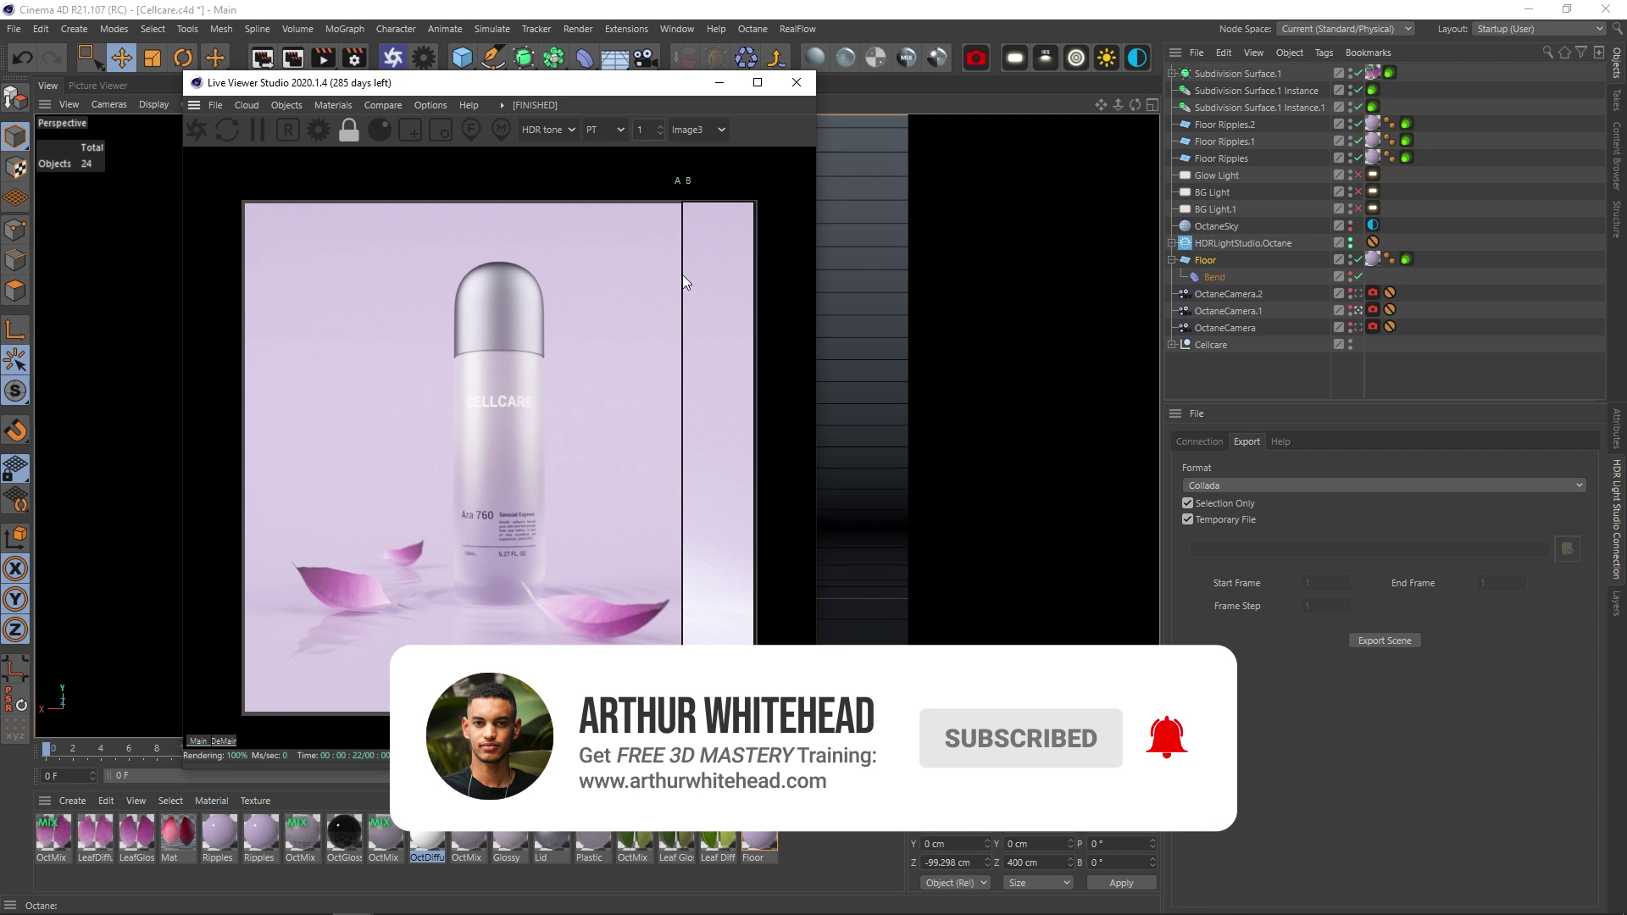
pyautogui.moveTo(685, 282)
pyautogui.mouseDown()
pyautogui.moveTo(214, 381)
pyautogui.moveTo(707, 352)
pyautogui.mouseUp()
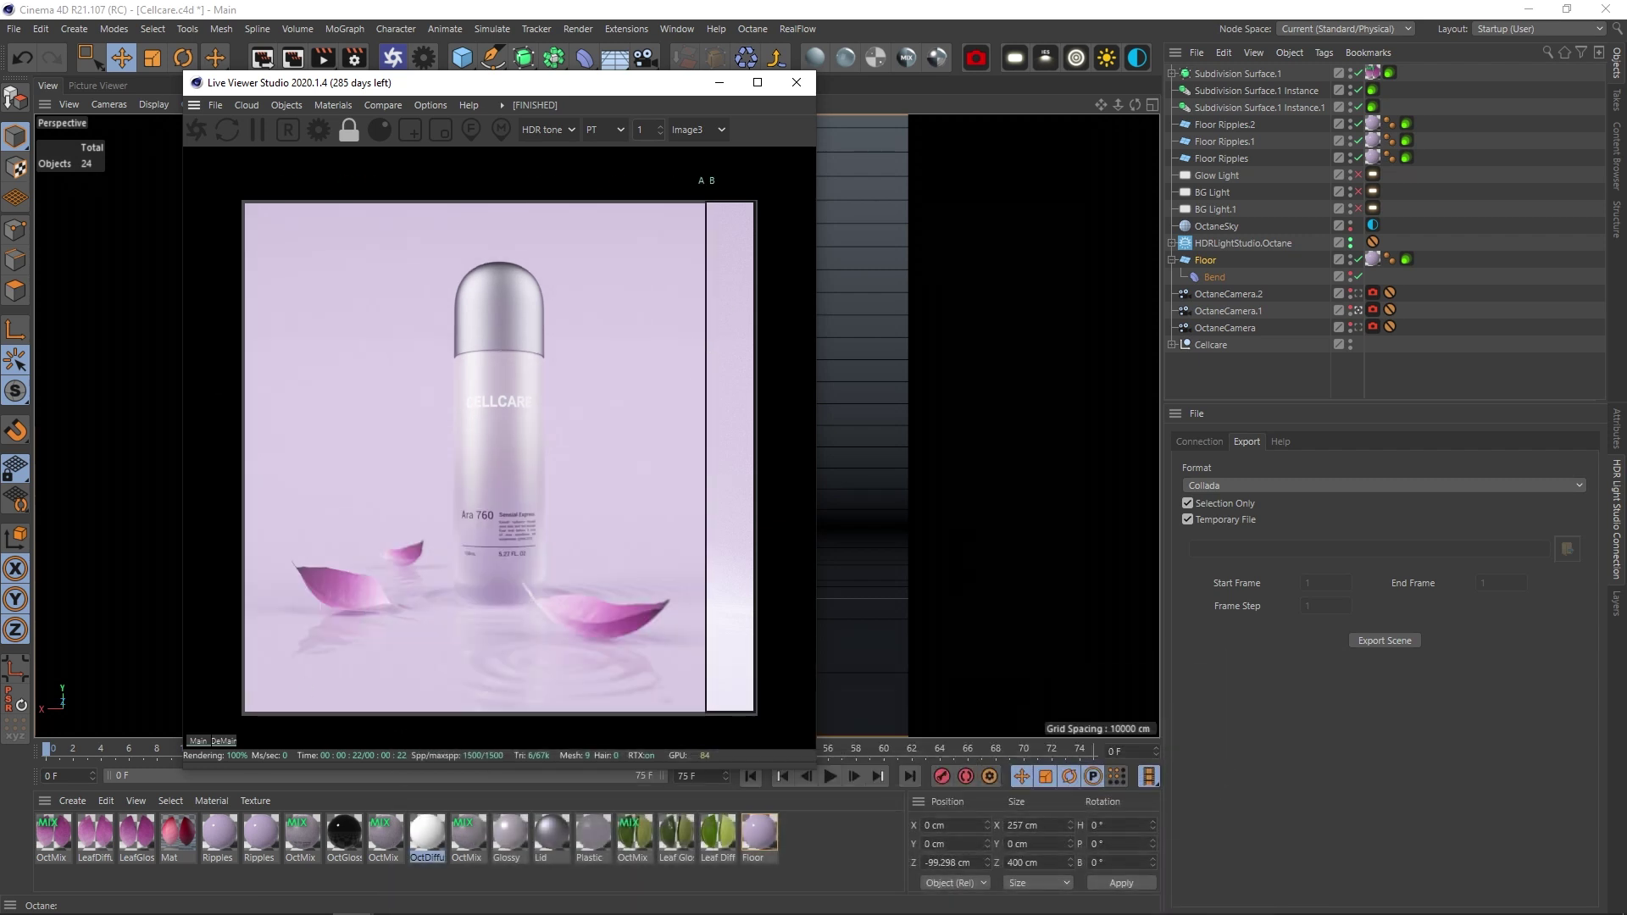
pyautogui.moveTo(269, 898)
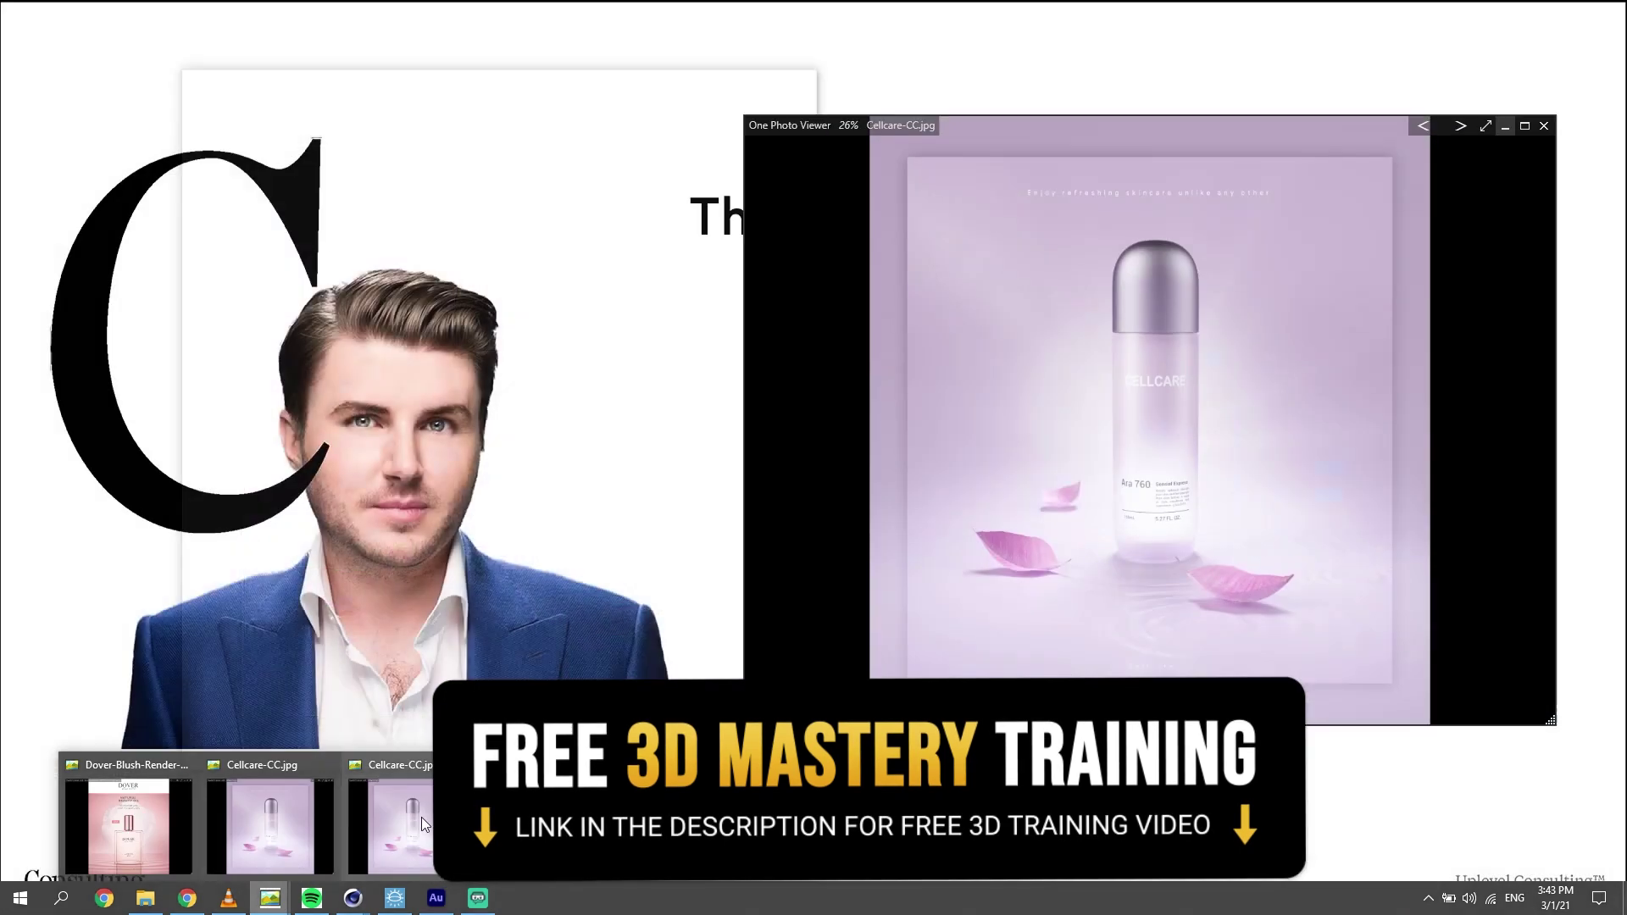
pyautogui.click(420, 817)
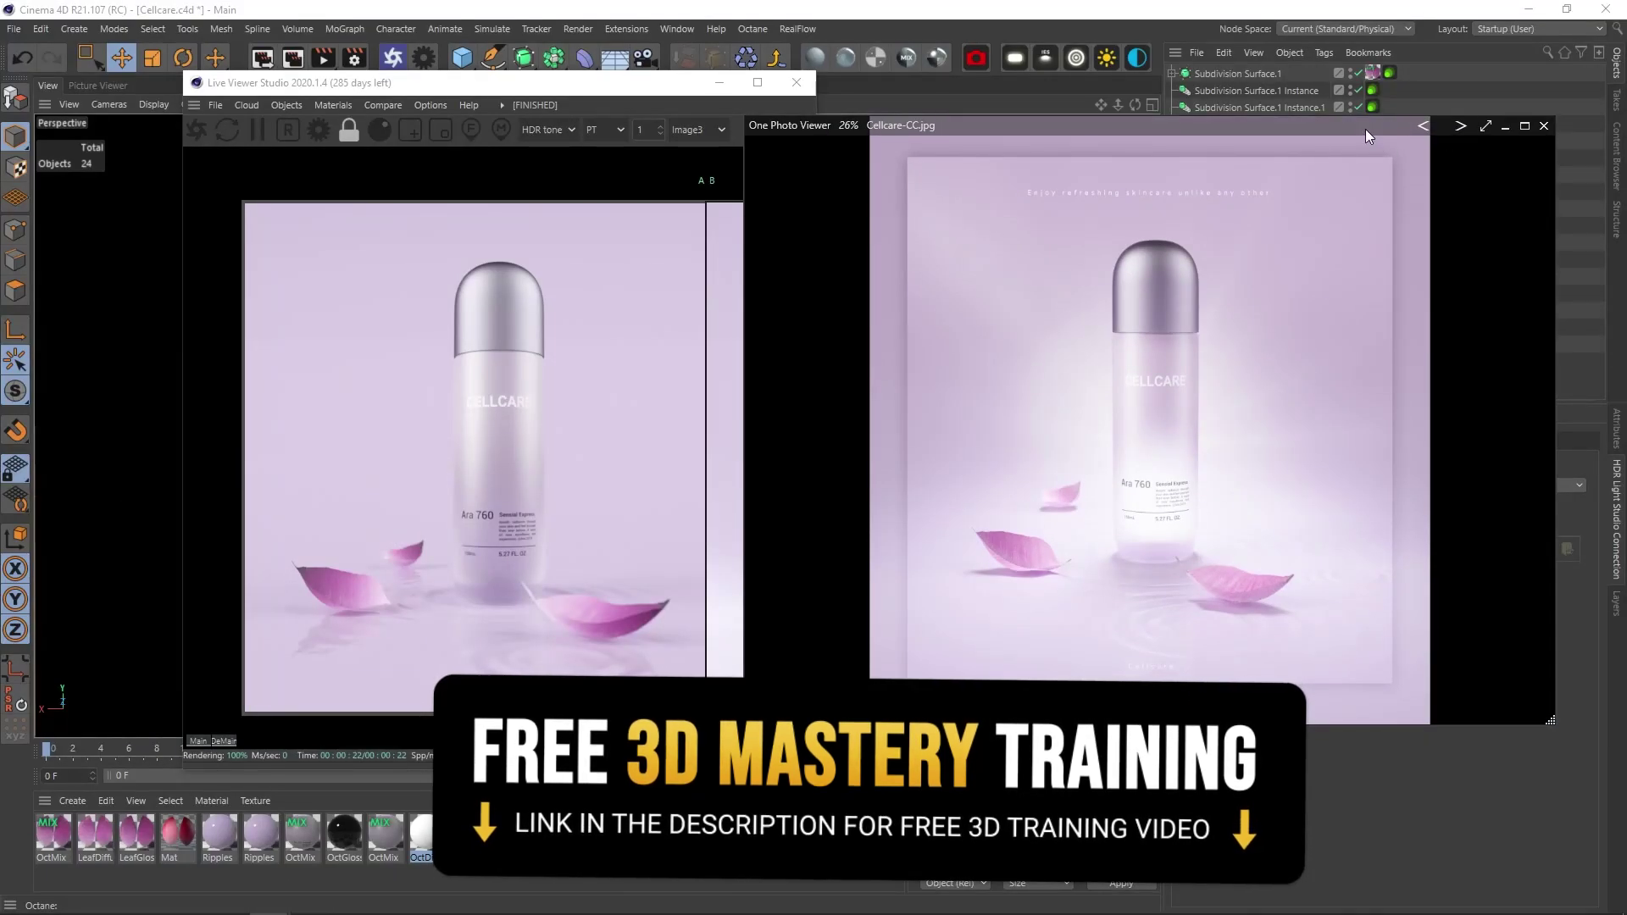